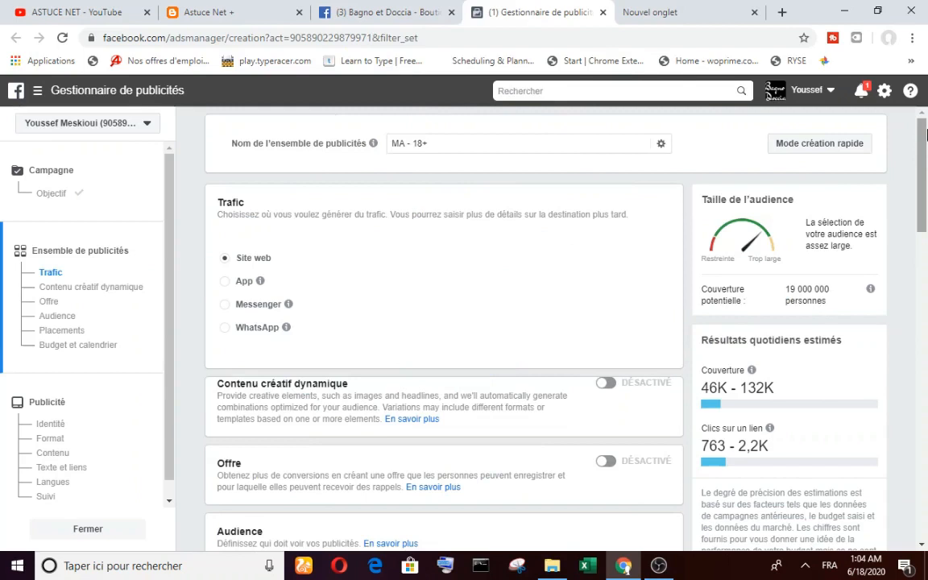
Step: Rename the ad set to CCASA NOT BJAS
{"action": "left_click", "coordinate": [448, 143]}
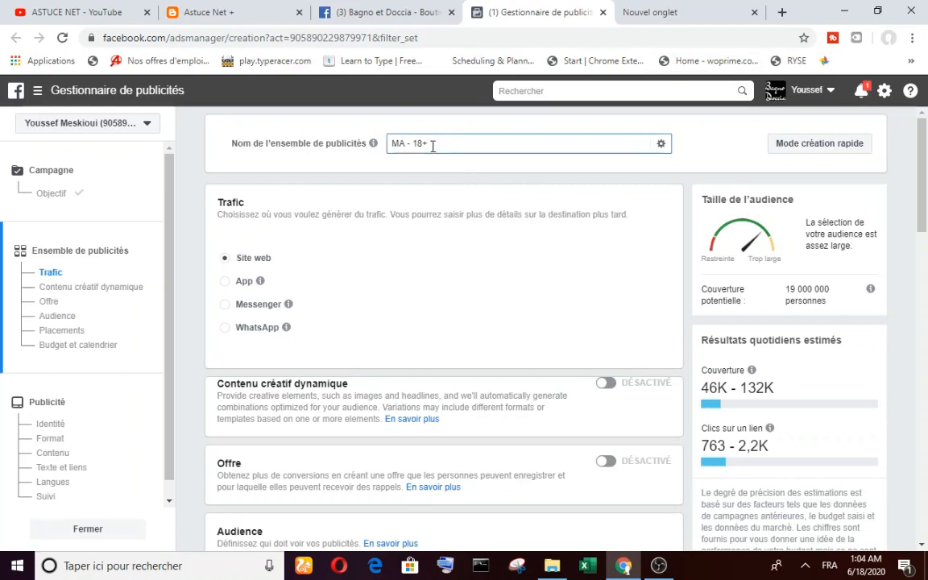
{"action": "left_click_drag", "start_coordinate": [431, 144], "coordinate": [387, 145]}
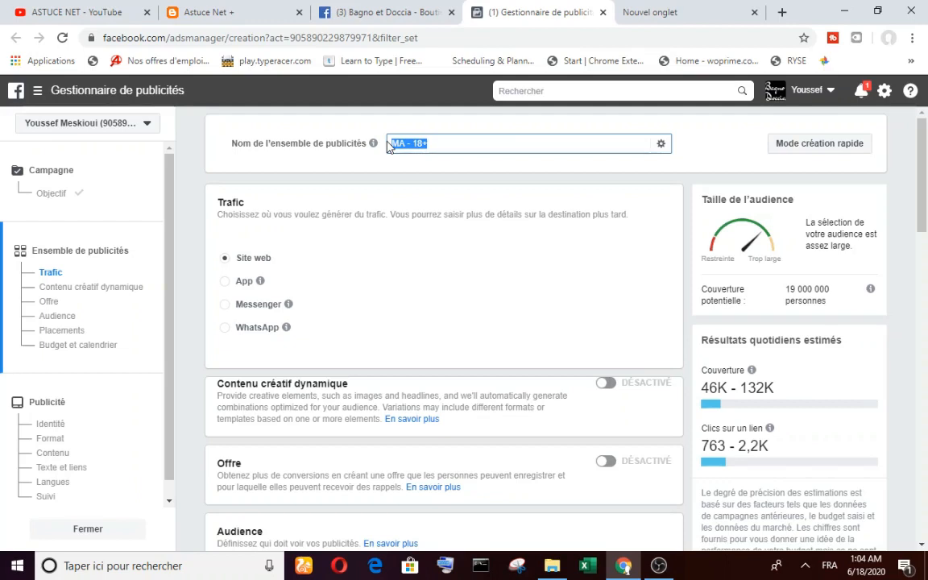
{"action": "type", "text": "CA"}
{"action": "key", "text": "BackSpace"}
{"action": "type", "text": "CASA"}
{"action": "type", "text": "NOT BJAS"}
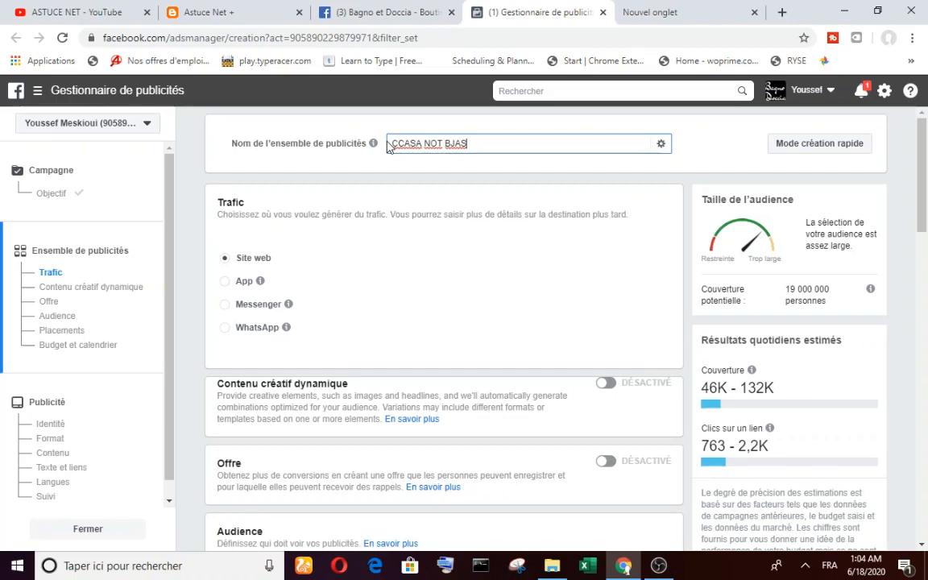
{"action": "left_click", "coordinate": [387, 144]}
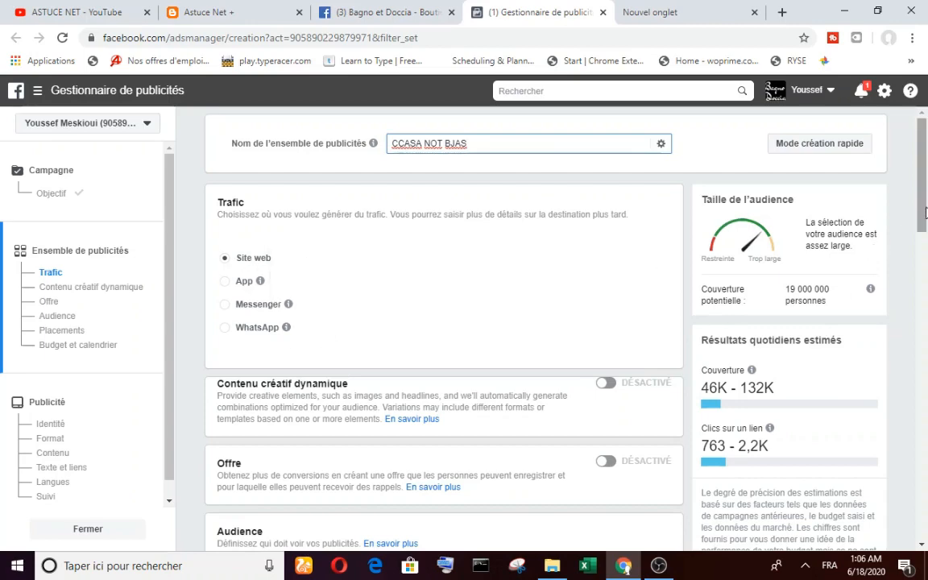
Step: Check which saved audiences are available for the ad set
{"action": "scroll", "coordinate": [924, 241], "scroll_direction": "down", "scroll_amount": 1}
{"action": "left_click_drag", "start_coordinate": [926, 250], "coordinate": [925, 287]}
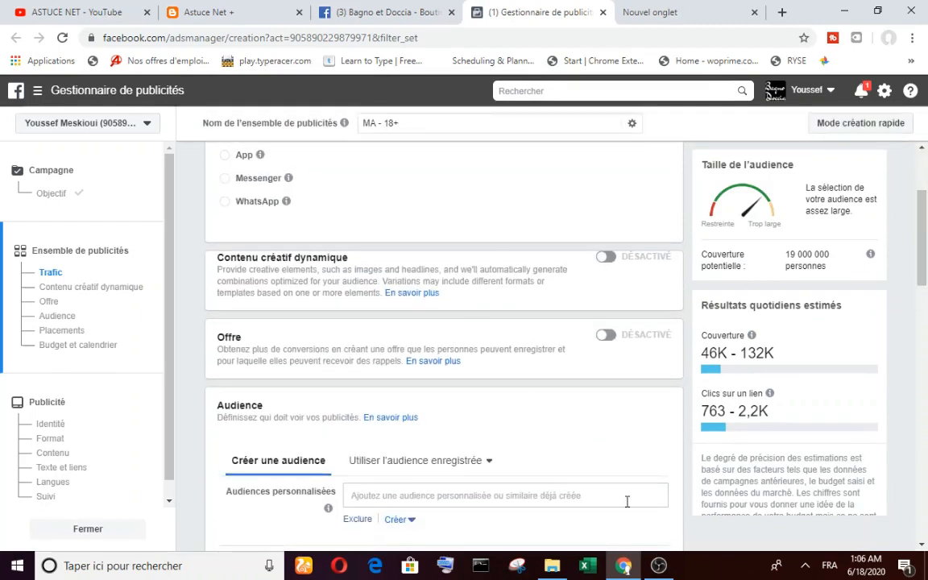
{"action": "left_click", "coordinate": [924, 545]}
{"action": "left_click", "coordinate": [923, 545]}
{"action": "scroll", "coordinate": [249, 351], "scroll_direction": "down", "scroll_amount": 3}
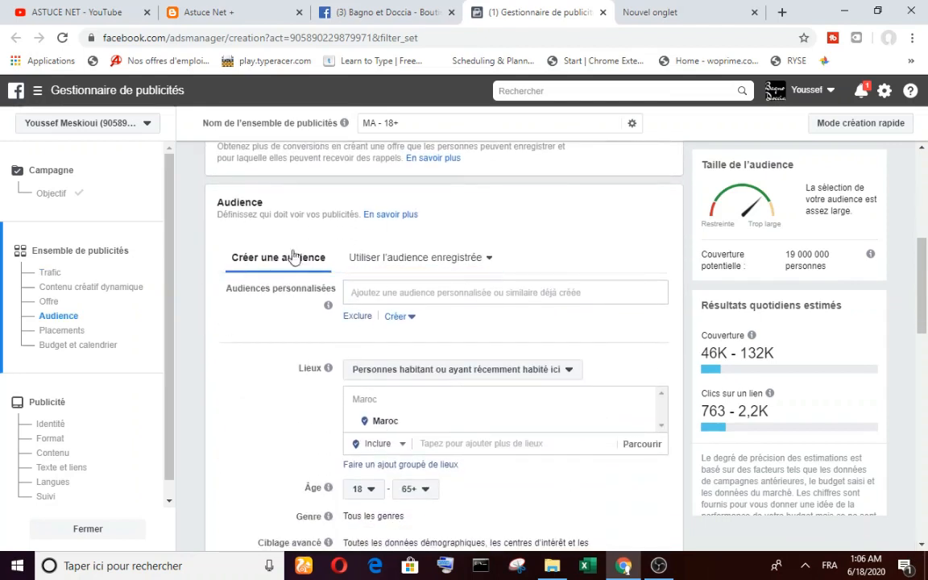
{"action": "left_click", "coordinate": [488, 261]}
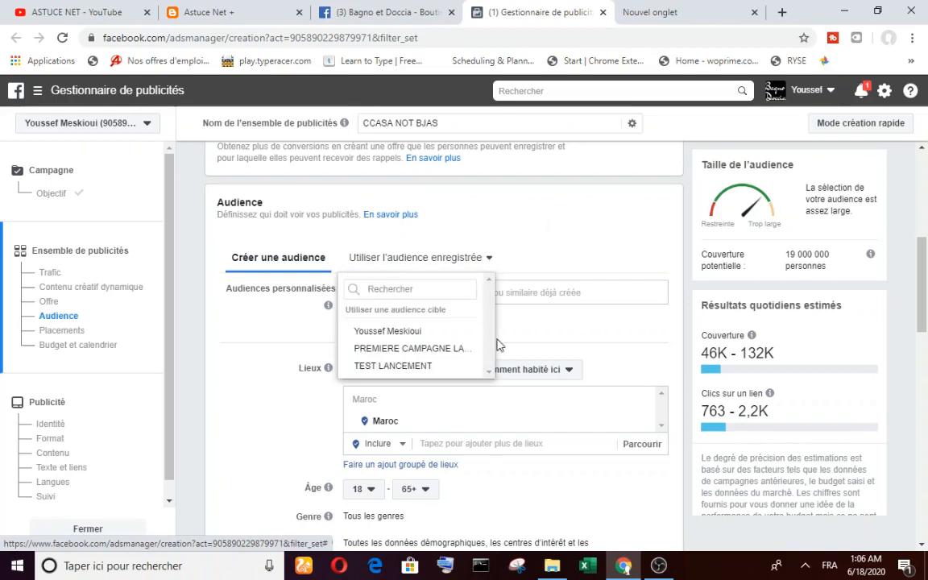
{"action": "left_click", "coordinate": [546, 232]}
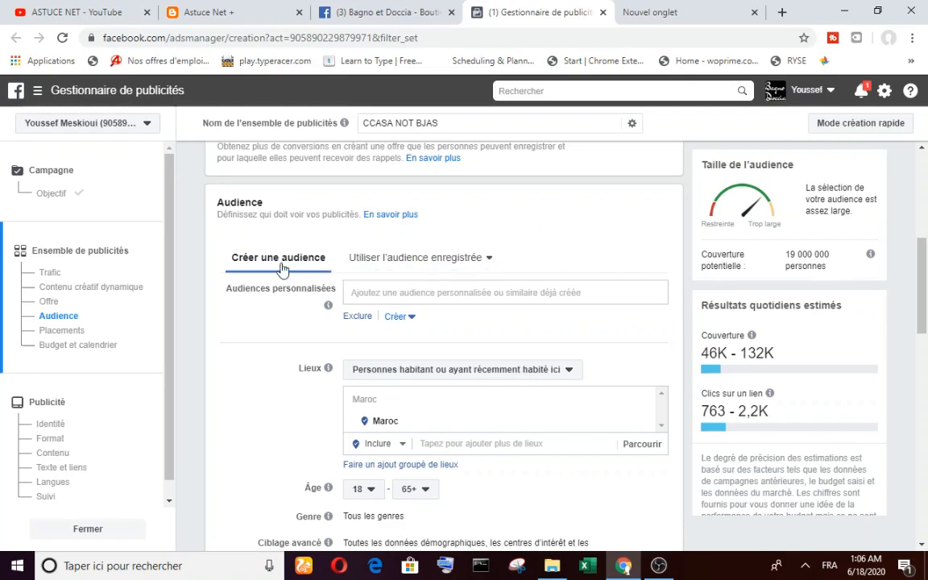
Step: Check the existing custom audiences and show the field for excluding custom audiences
{"action": "left_click", "coordinate": [405, 293]}
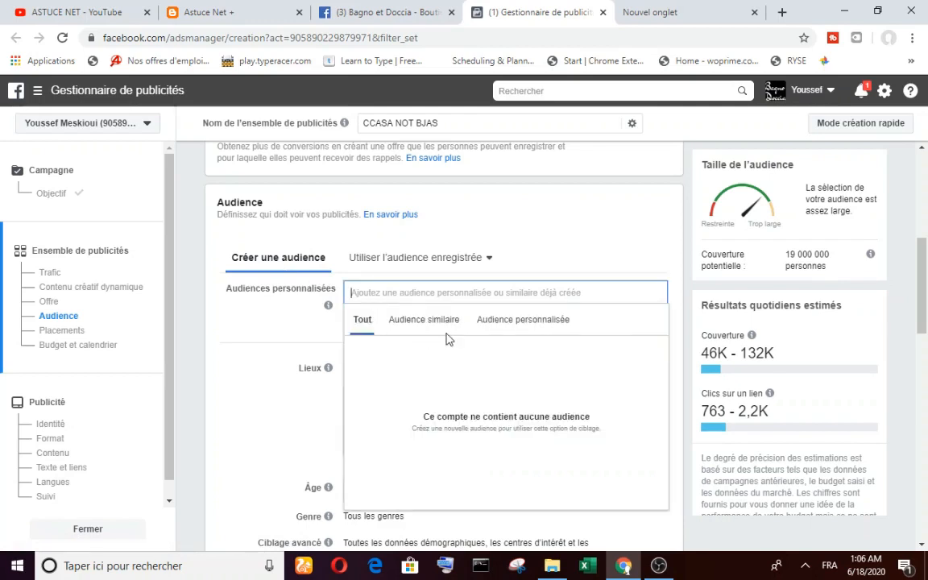
{"action": "left_click", "coordinate": [296, 325]}
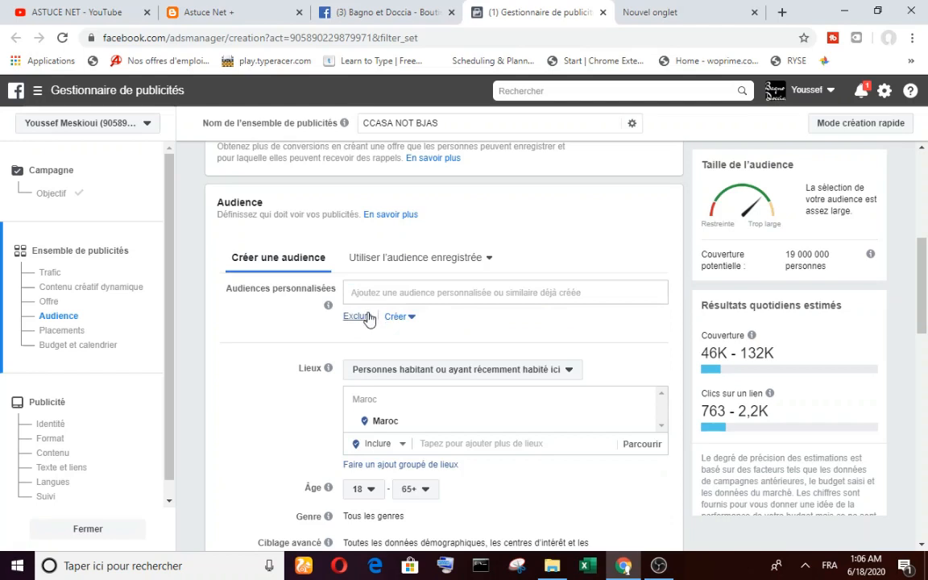
{"action": "left_click", "coordinate": [360, 318]}
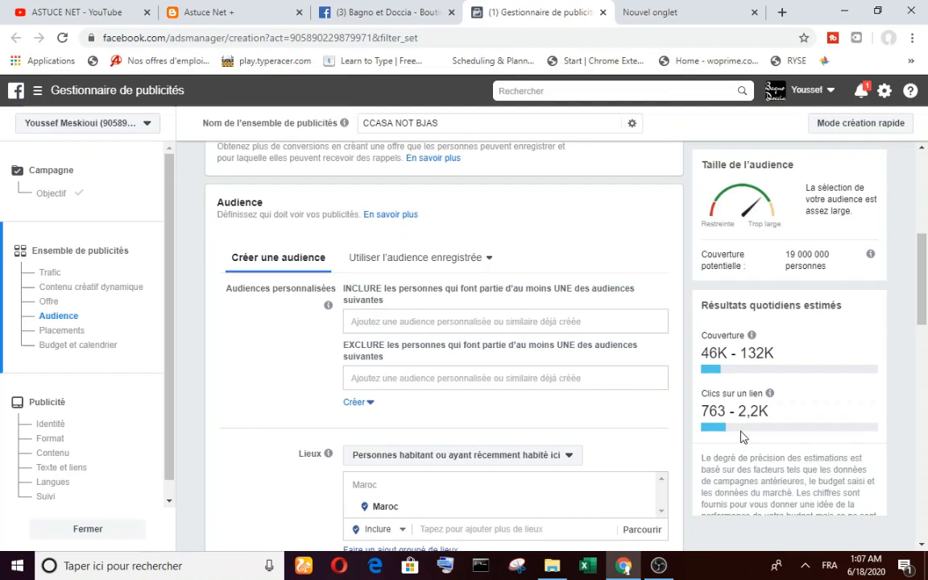
Step: Replace Maroc with the city Casablanca, Grand Casablanca as the included audience location
{"action": "left_click_drag", "start_coordinate": [922, 250], "coordinate": [922, 281]}
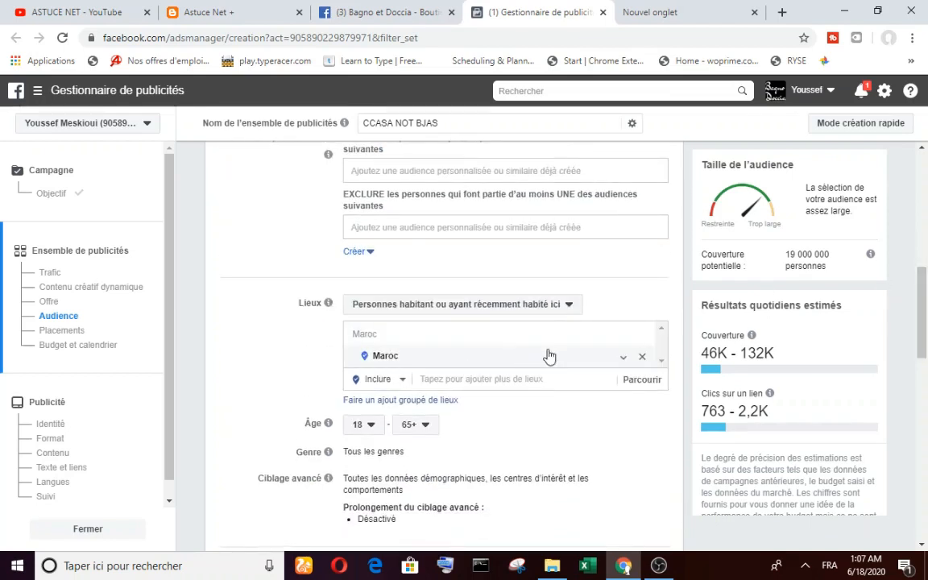
{"action": "left_click", "coordinate": [643, 358]}
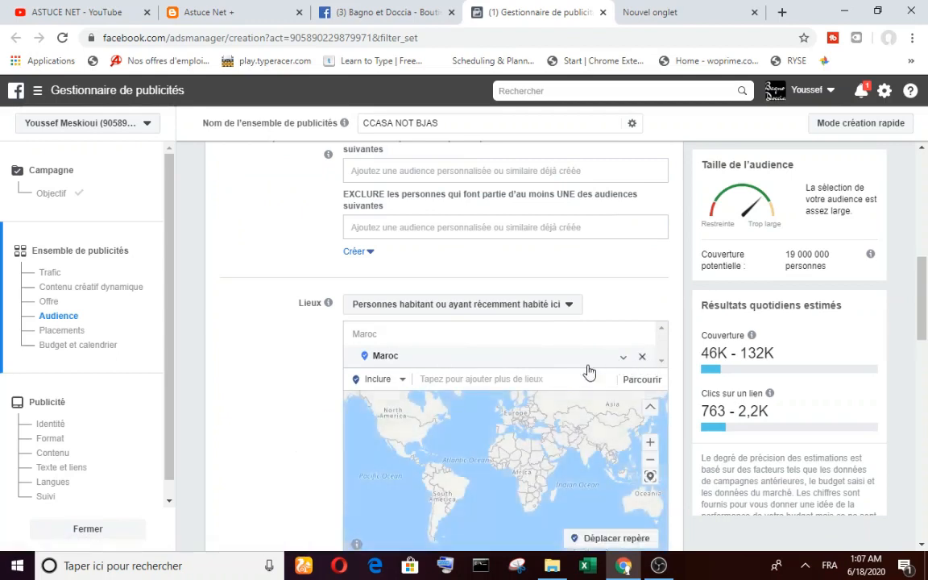
{"action": "left_click", "coordinate": [642, 359]}
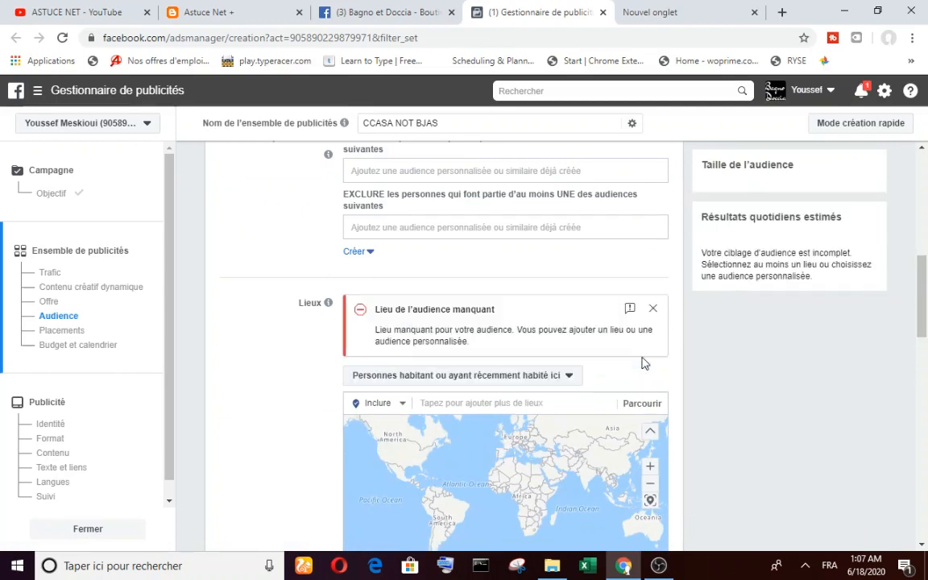
{"action": "left_click", "coordinate": [481, 404]}
{"action": "type", "text": "CASA"}
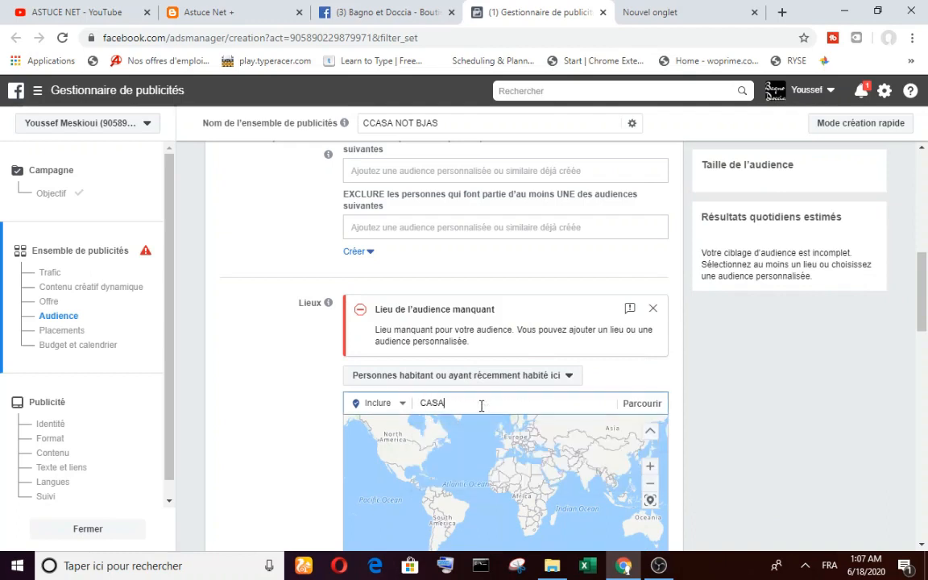
{"action": "type", "text": "BLANCA"}
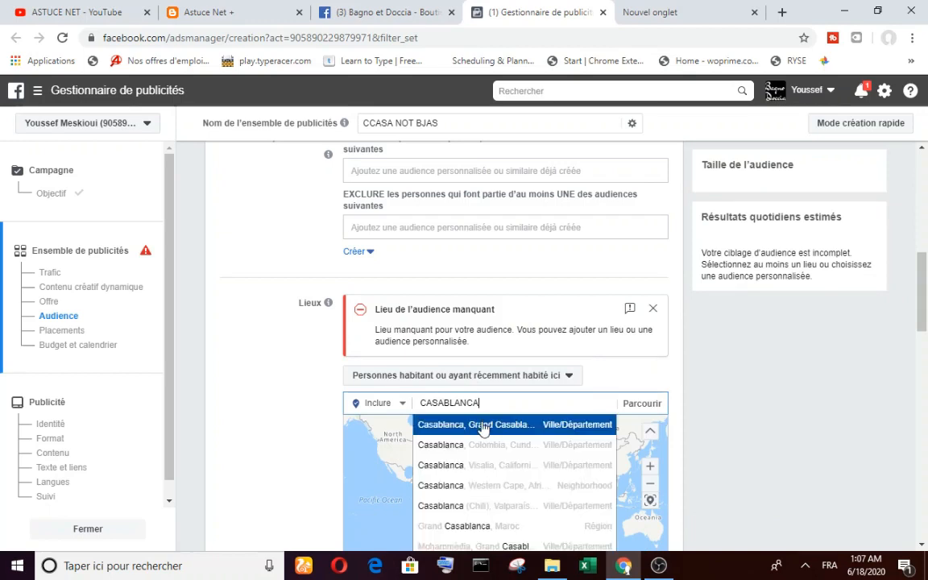
{"action": "left_click", "coordinate": [483, 425]}
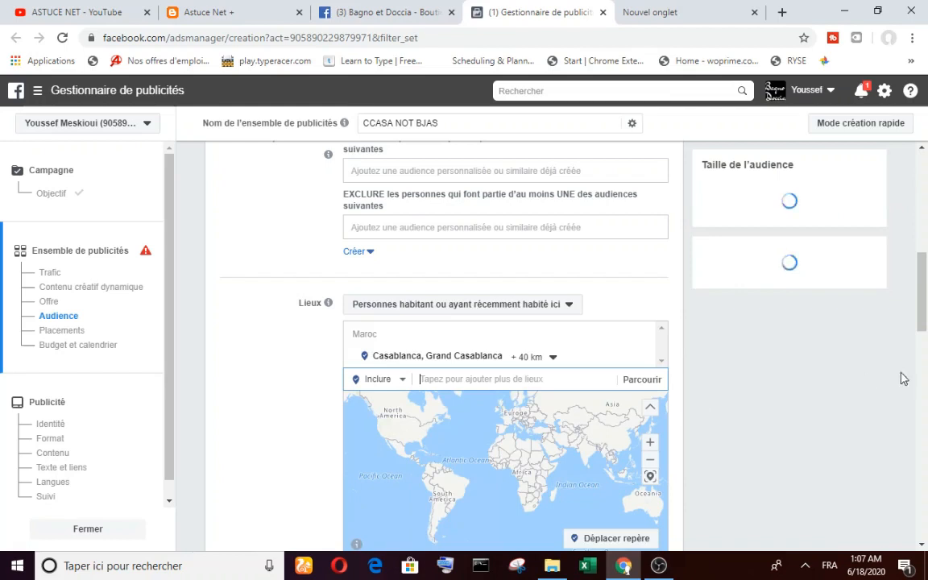
Step: Look through the minimum age choices and open the audience's gender setting for editing
{"action": "left_click_drag", "start_coordinate": [924, 321], "coordinate": [924, 329]}
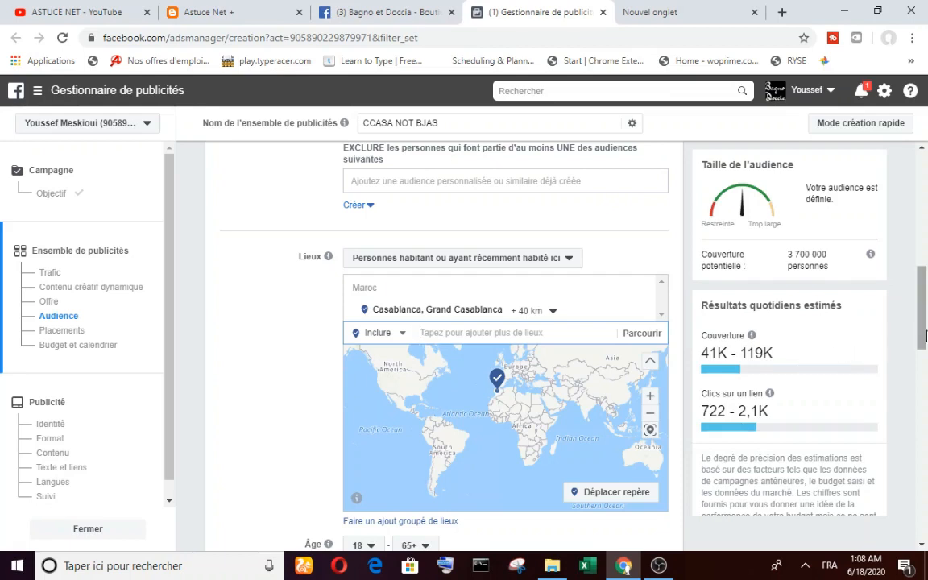
{"action": "left_click_drag", "start_coordinate": [923, 338], "coordinate": [922, 369]}
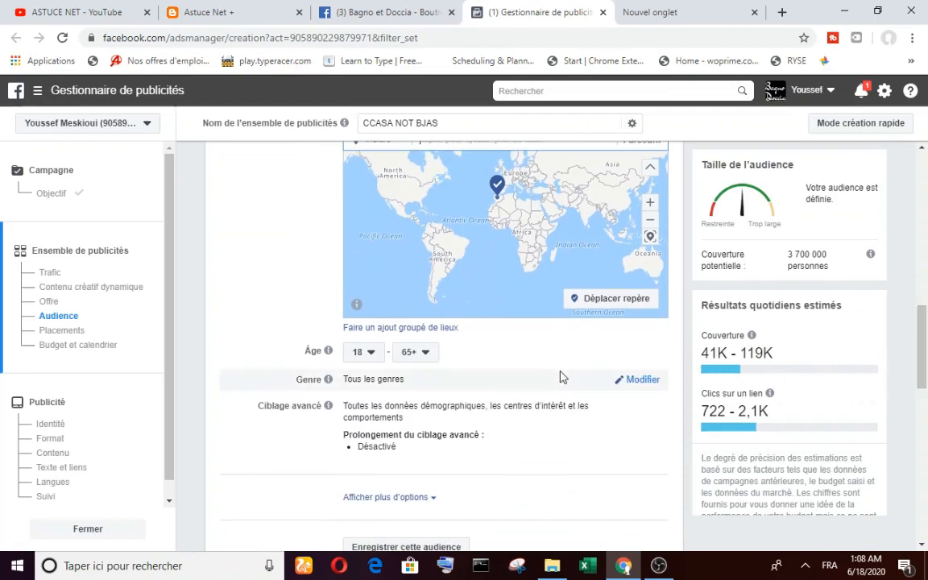
{"action": "left_click", "coordinate": [371, 356]}
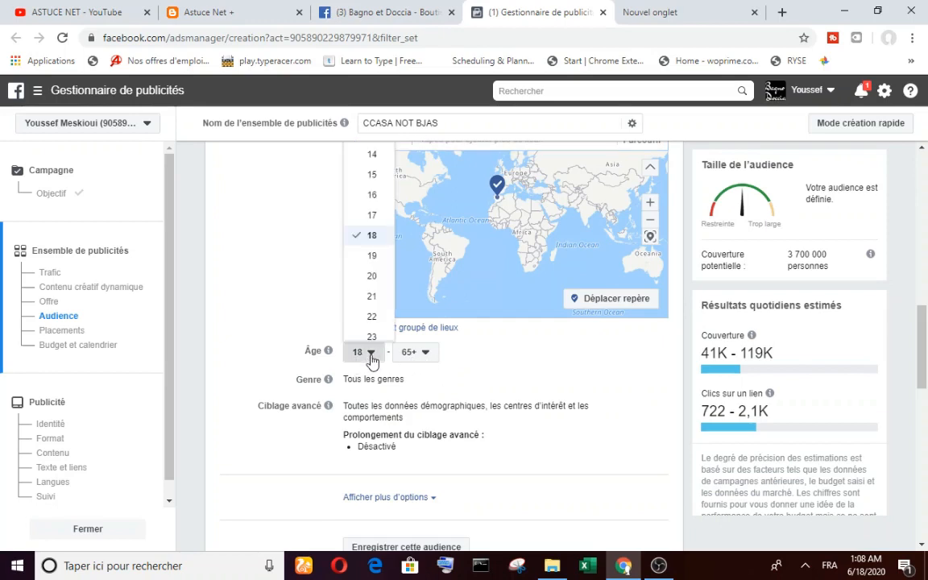
{"action": "left_click", "coordinate": [488, 361]}
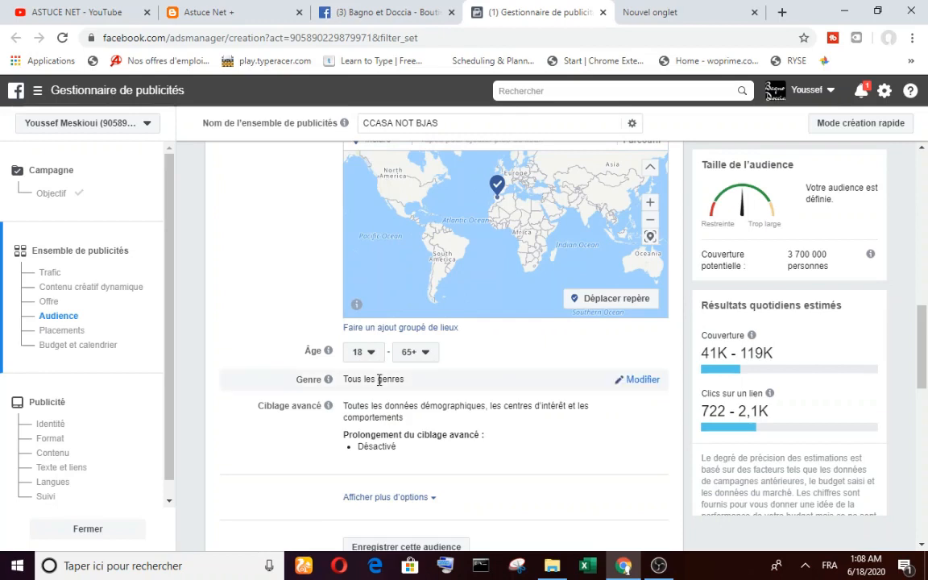
{"action": "left_click", "coordinate": [640, 382]}
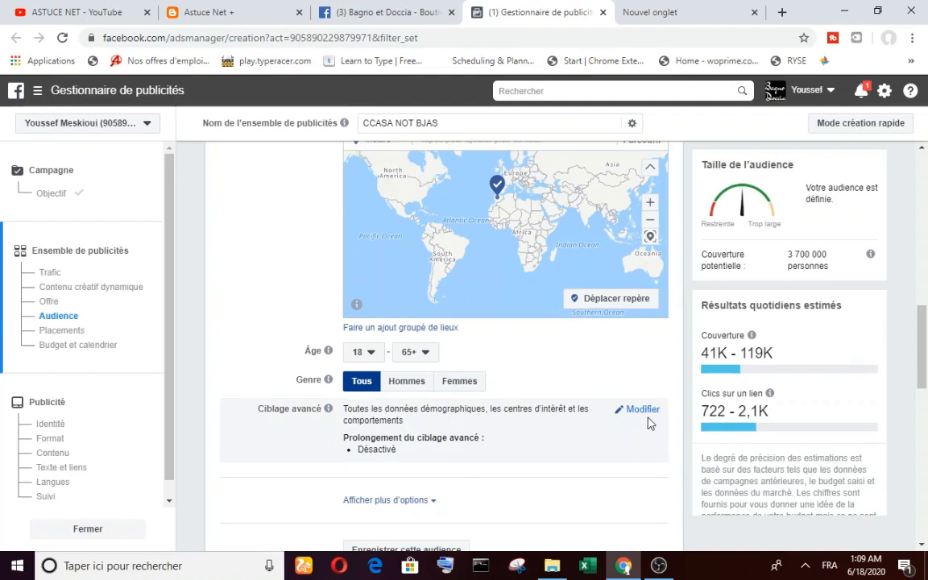
Step: Include people with the interest Promoteur immobilier in the audience's detailed targeting
{"action": "left_click", "coordinate": [642, 410]}
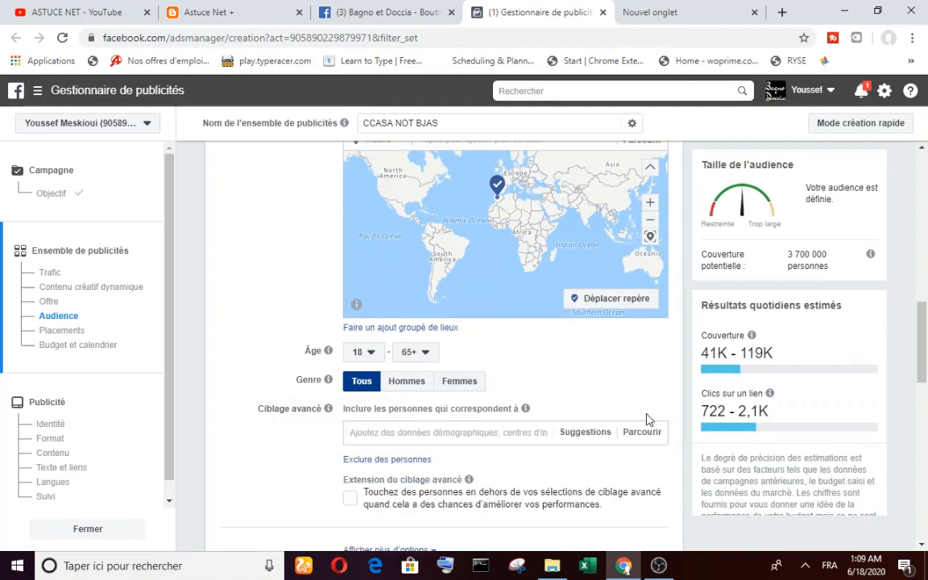
{"action": "left_click", "coordinate": [472, 433]}
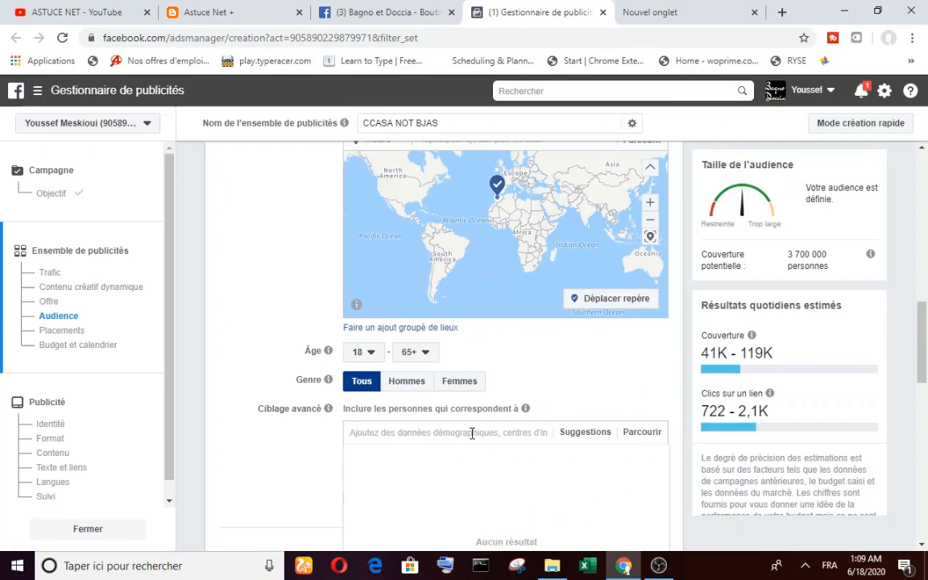
{"action": "type", "text": "PRO"}
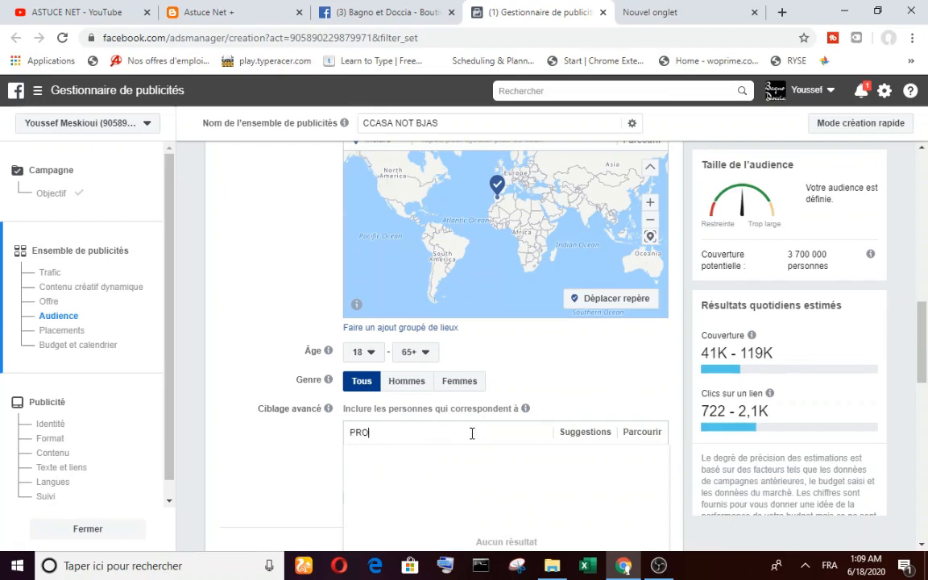
{"action": "type", "text": "MOTEUR"}
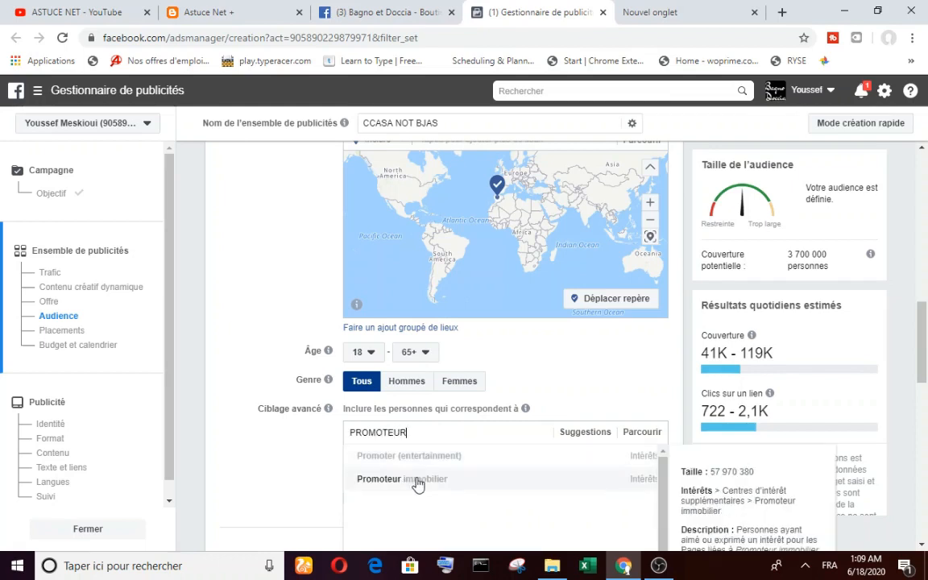
{"action": "left_click", "coordinate": [417, 483]}
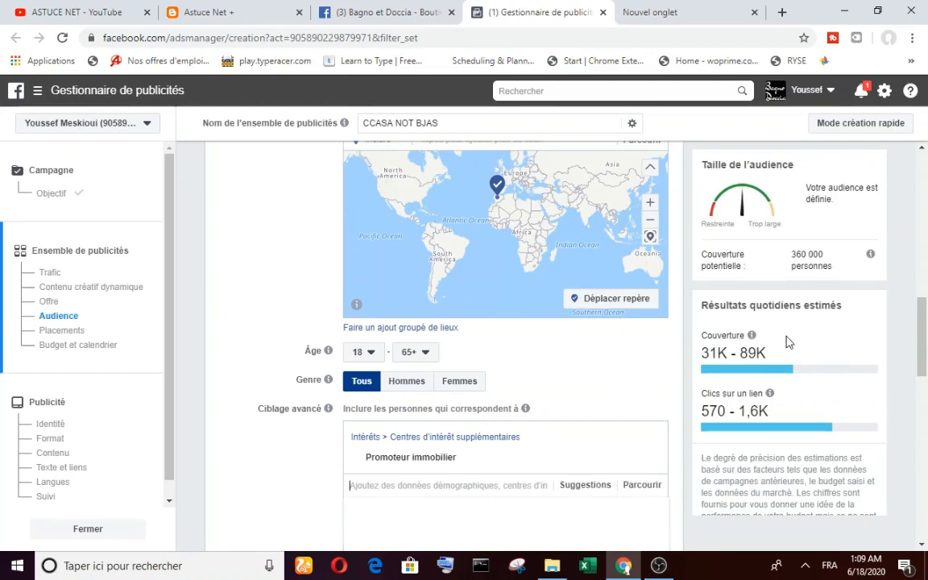
Step: Open the detailed targeting exclusions and search them for PAGE FACE without choosing an entry
{"action": "left_click", "coordinate": [922, 544]}
{"action": "left_click", "coordinate": [922, 544]}
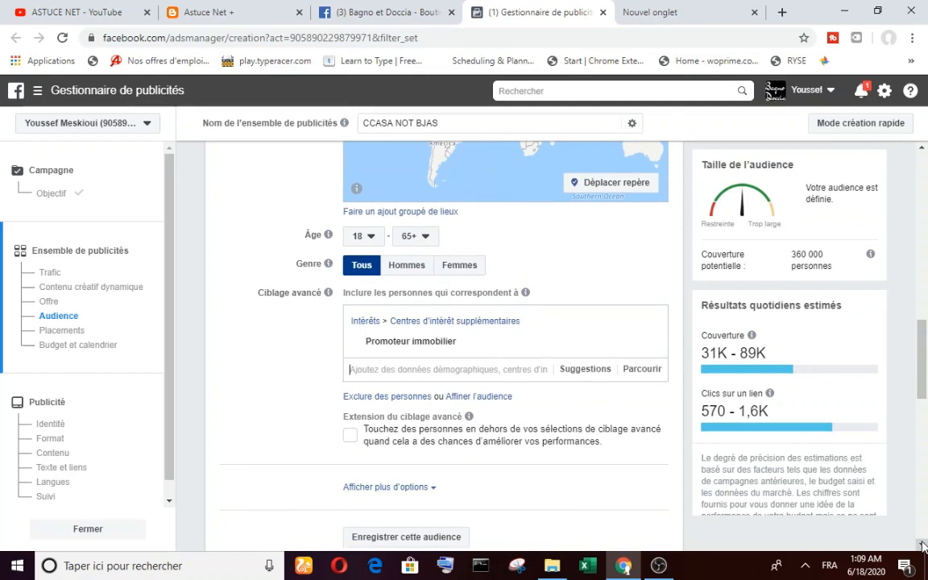
{"action": "mouse_move", "coordinate": [493, 334]}
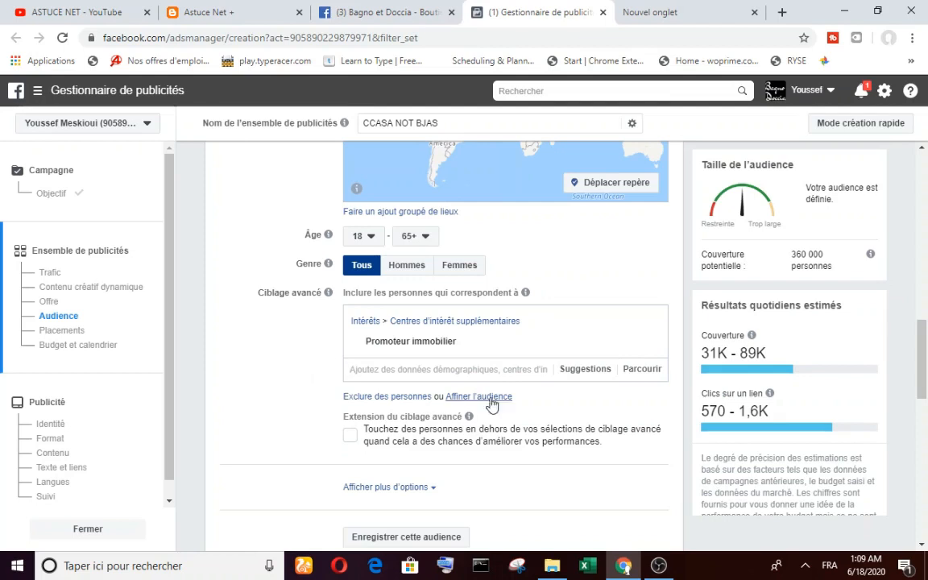
{"action": "mouse_move", "coordinate": [462, 354]}
{"action": "left_click", "coordinate": [370, 397]}
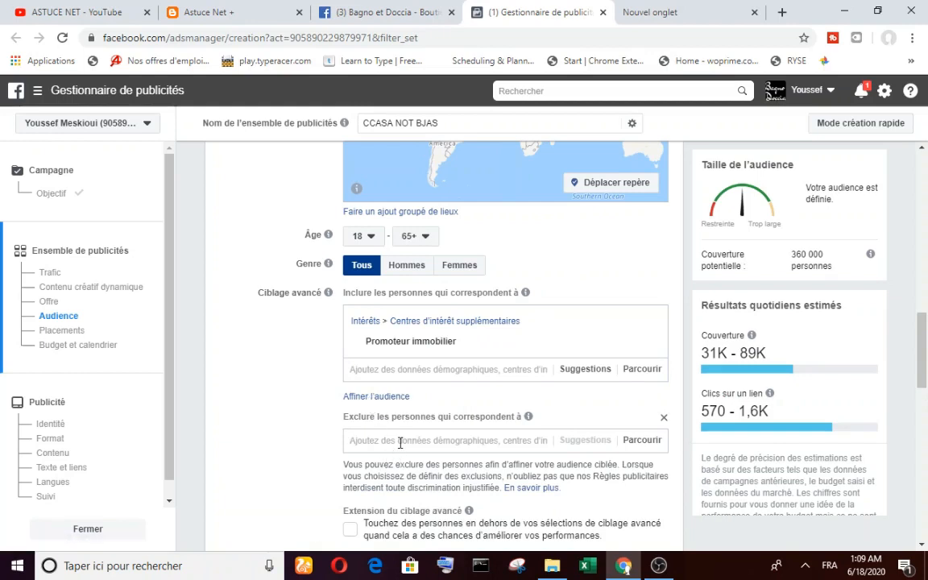
{"action": "type", "text": "PAGE"}
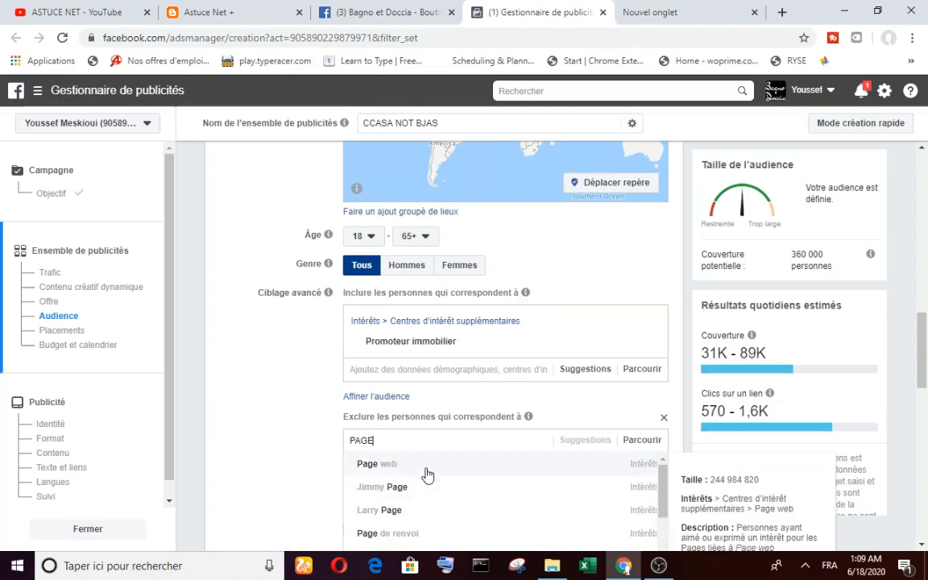
{"action": "type", "text": " FACE"}
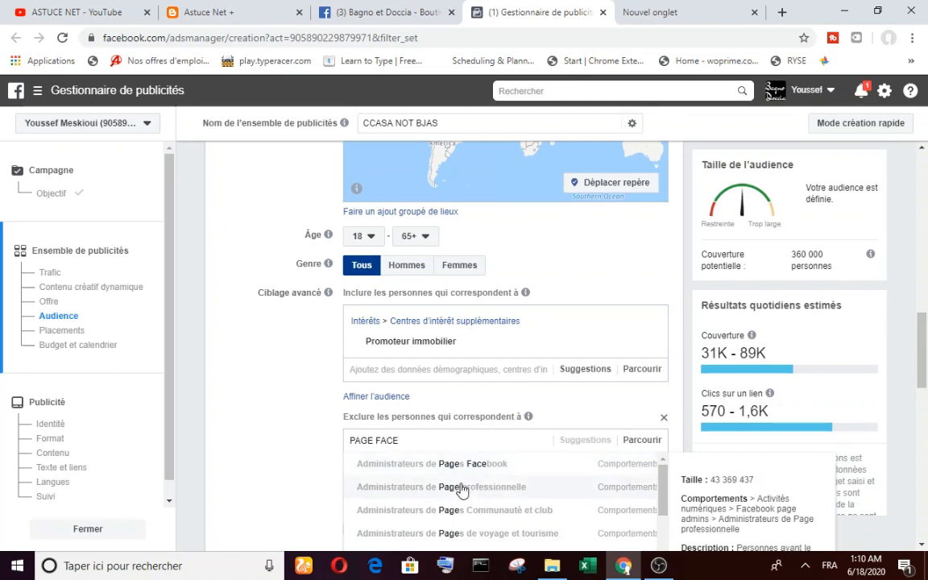
{"action": "left_click", "coordinate": [289, 394]}
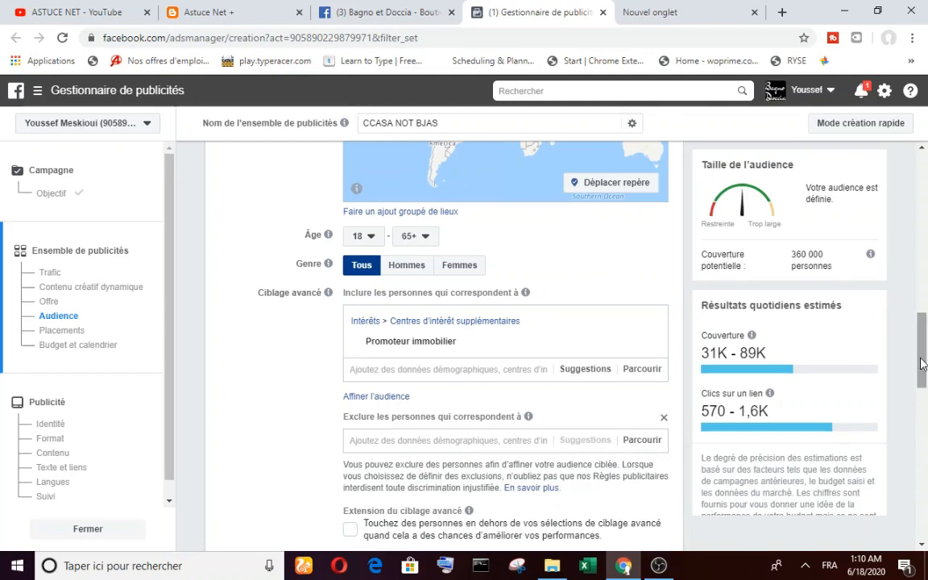
Step: Switch the ad set to manual placements, look through the platform and placement list, and return to automatic placements
{"action": "left_click_drag", "start_coordinate": [920, 362], "coordinate": [921, 423]}
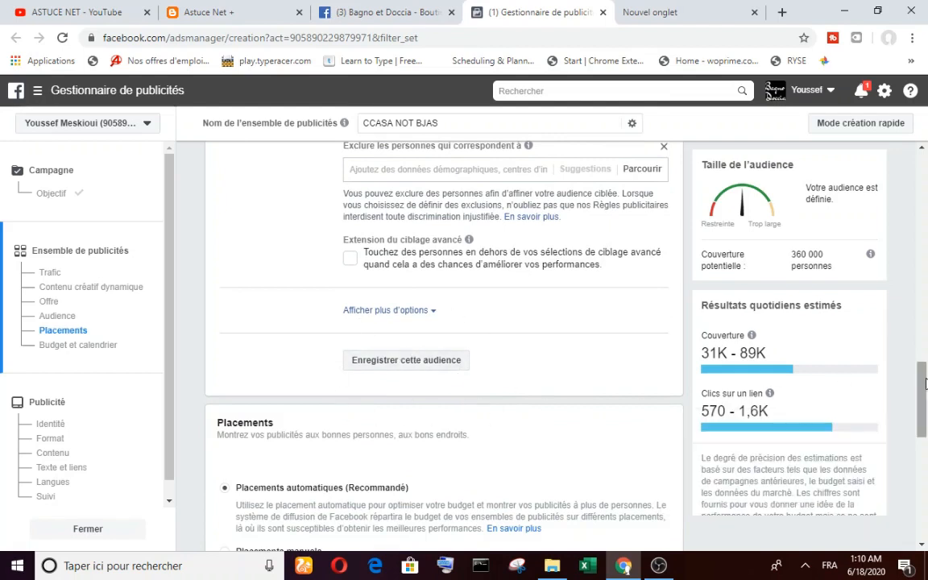
{"action": "left_click_drag", "start_coordinate": [923, 383], "coordinate": [925, 424]}
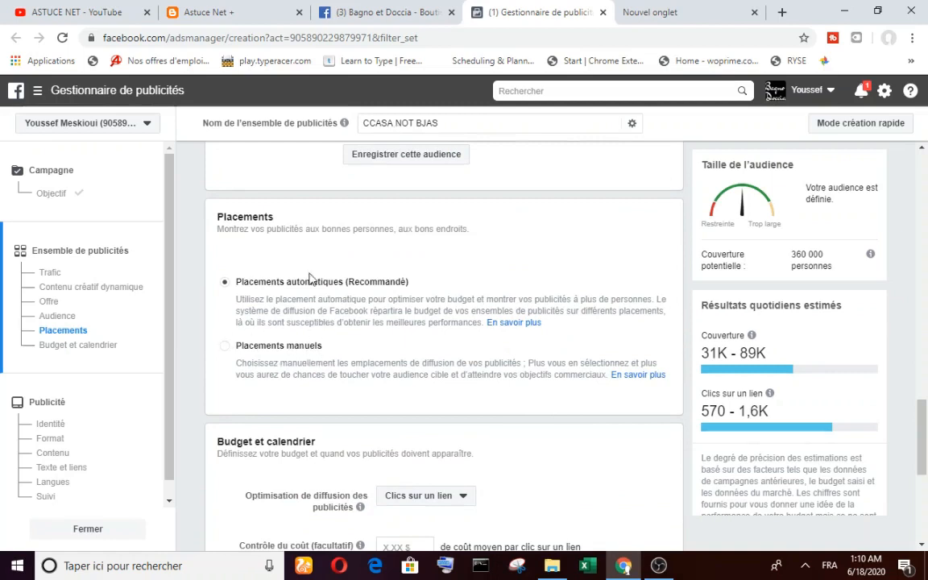
{"action": "left_click", "coordinate": [224, 346]}
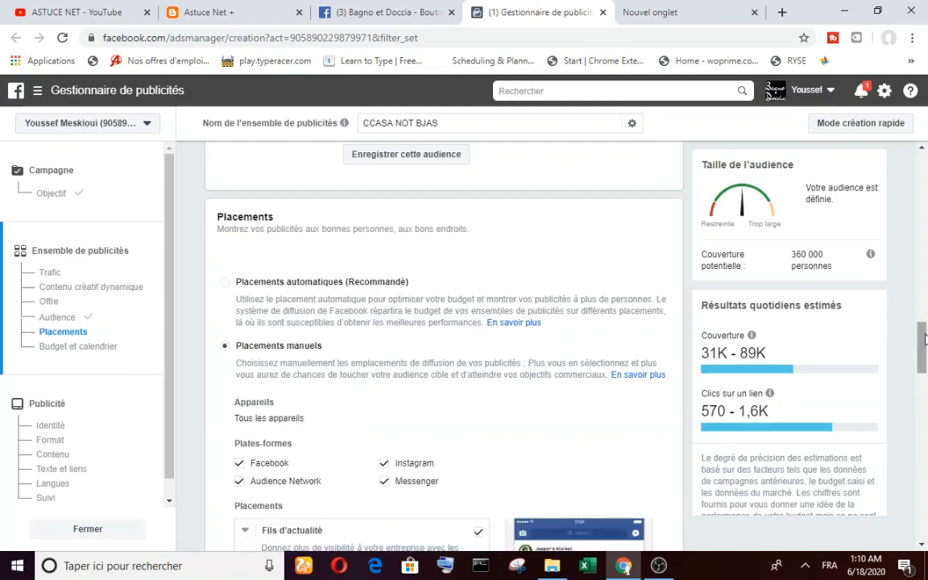
{"action": "scroll", "coordinate": [924, 365], "scroll_direction": "down", "scroll_amount": 3}
{"action": "scroll", "coordinate": [924, 365], "scroll_direction": "down", "scroll_amount": 2}
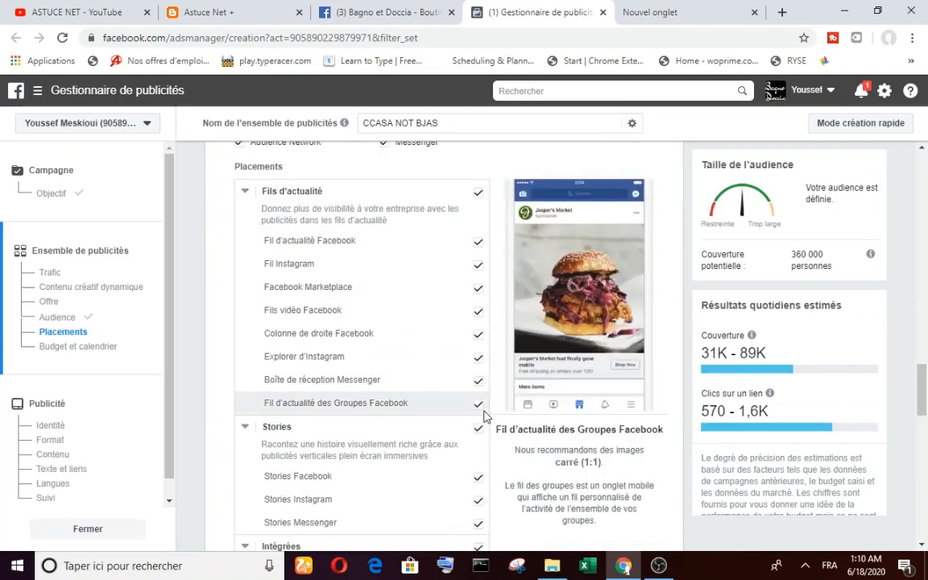
{"action": "left_click_drag", "start_coordinate": [924, 365], "coordinate": [924, 309]}
{"action": "scroll", "coordinate": [522, 449], "scroll_direction": "down", "scroll_amount": 2}
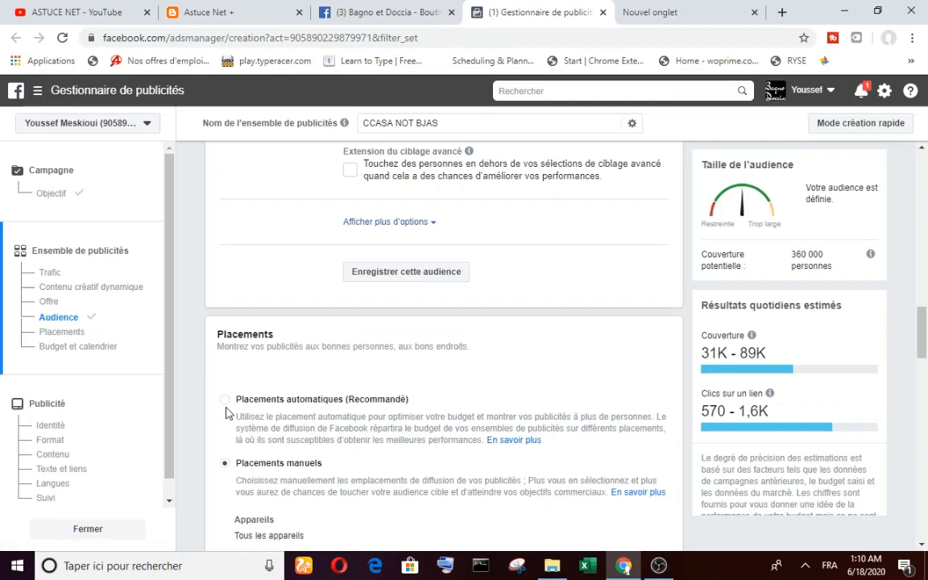
{"action": "left_click", "coordinate": [225, 401]}
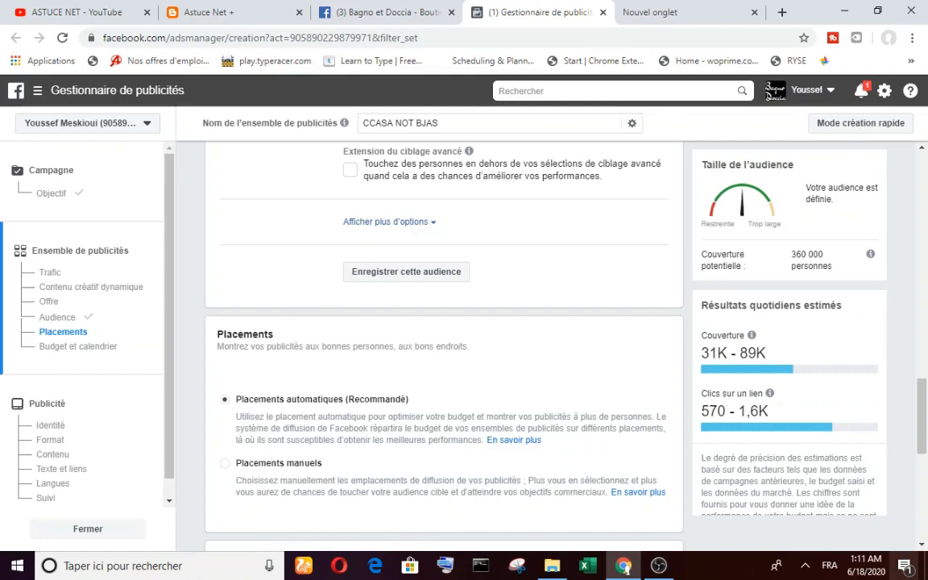
Step: Look through the ad delivery optimisation choices in the budget and schedule section without choosing another one
{"action": "left_click", "coordinate": [922, 544]}
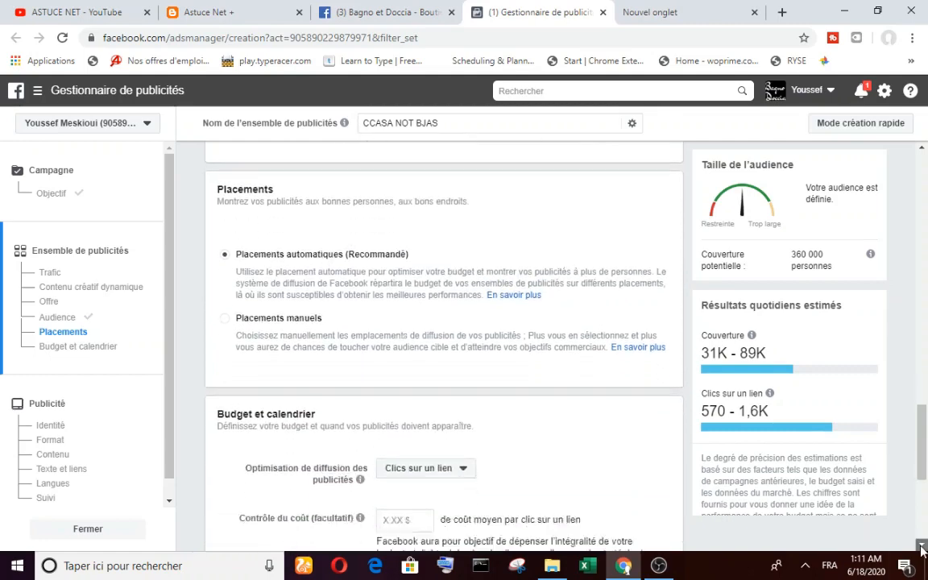
{"action": "left_click", "coordinate": [921, 545]}
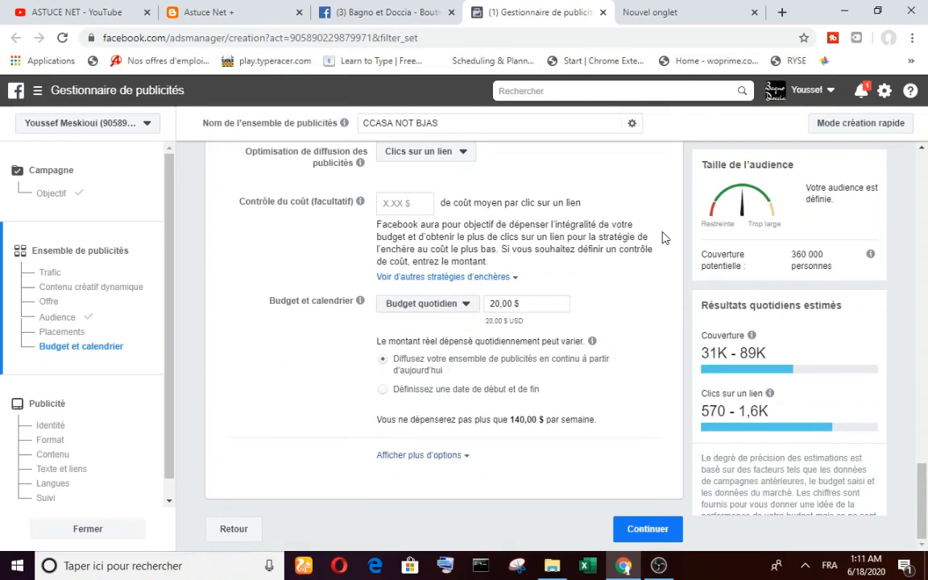
{"action": "scroll", "coordinate": [830, 136], "scroll_direction": "up", "scroll_amount": 1}
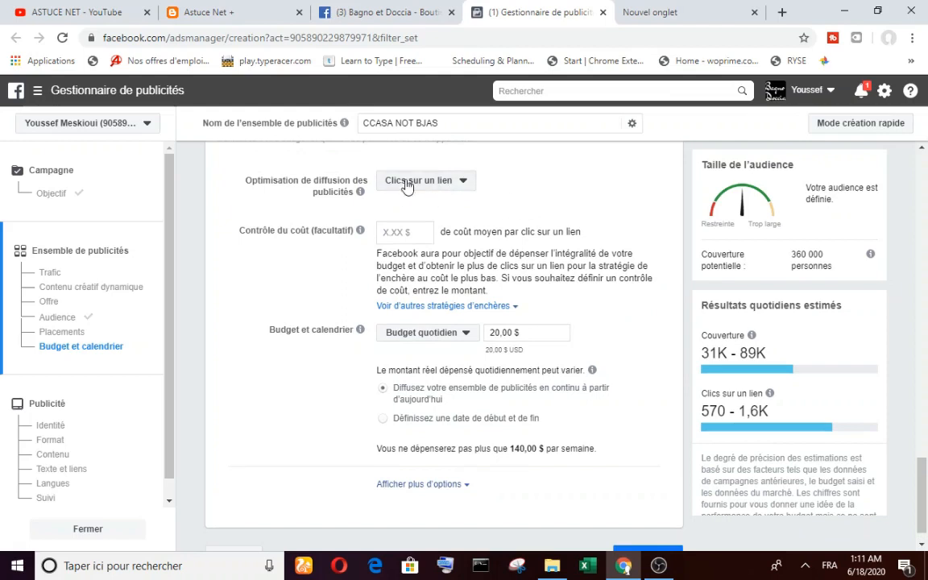
{"action": "left_click", "coordinate": [467, 185]}
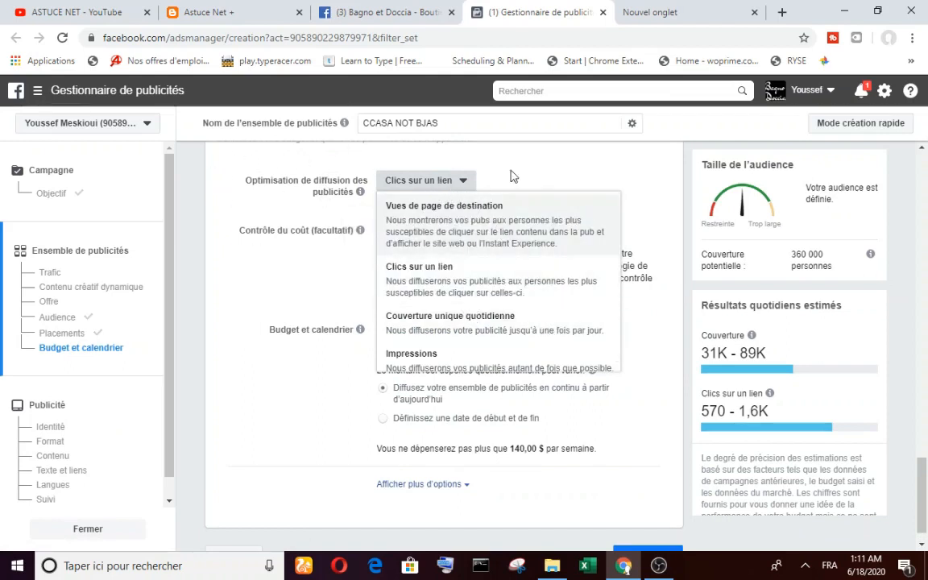
{"action": "left_click", "coordinate": [550, 176]}
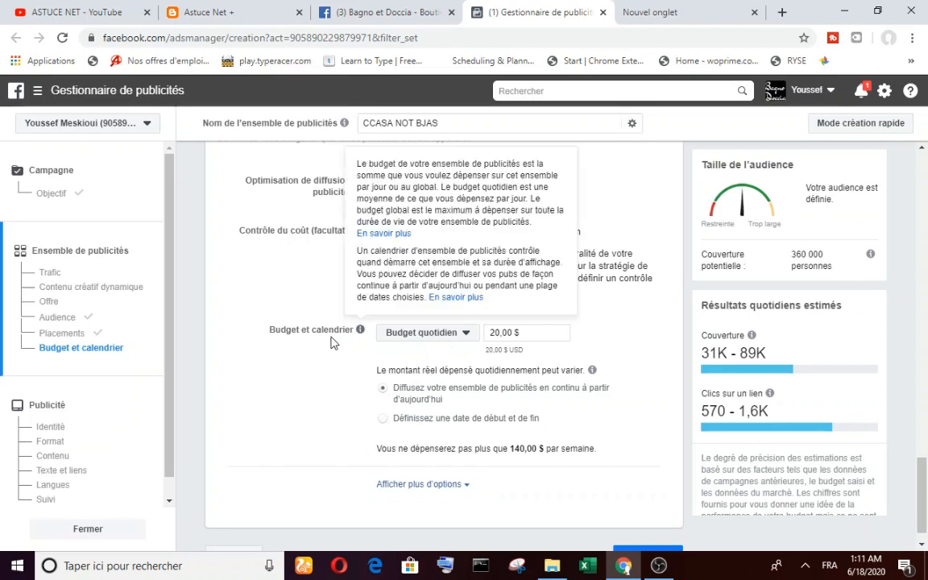
Step: Set the ad set's daily budget (Budget quotidien) to 10,00 $
{"action": "left_click", "coordinate": [467, 336]}
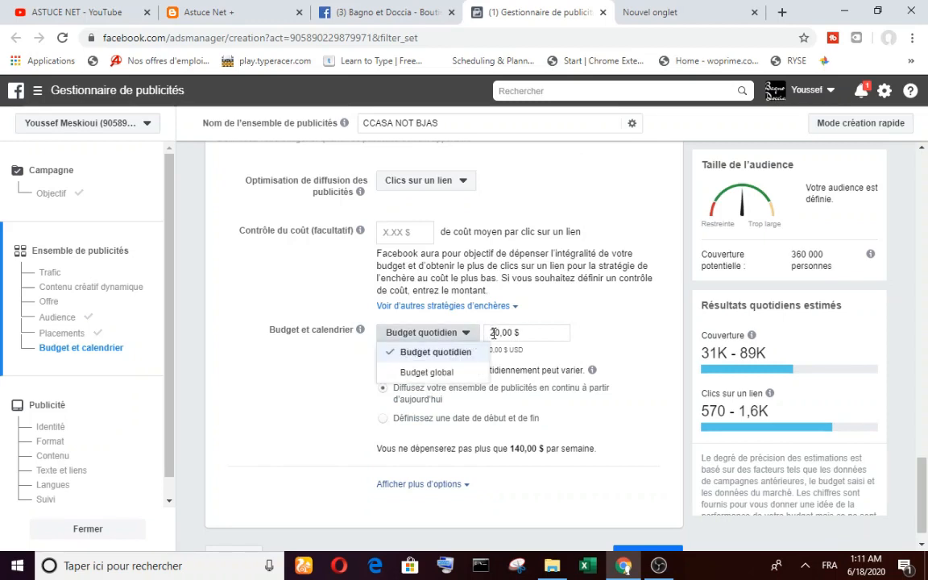
{"action": "left_click", "coordinate": [493, 332]}
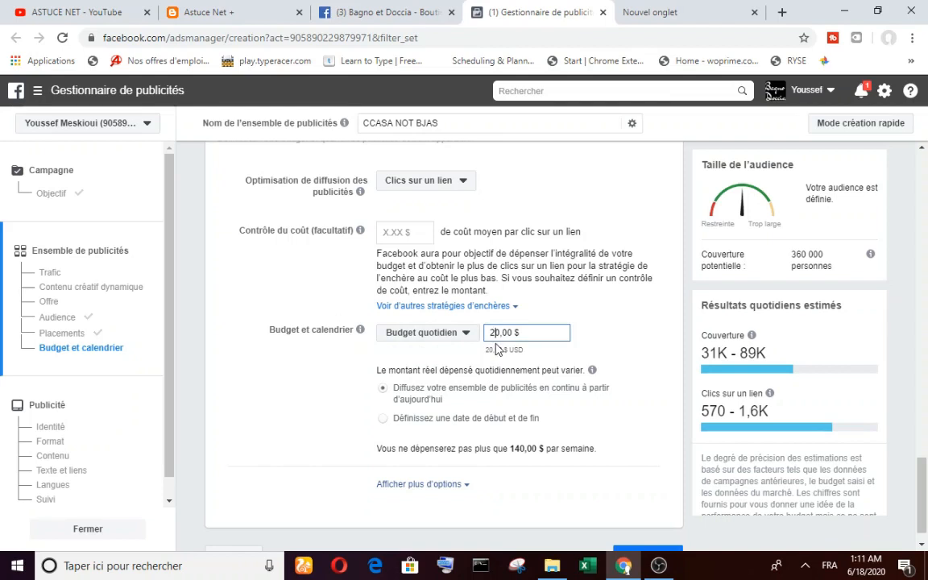
{"action": "key", "text": "BackSpace"}
{"action": "type", "text": "8"}
{"action": "key", "text": "BackSpace"}
{"action": "type", "text": "1"}
{"action": "left_click", "coordinate": [472, 408]}
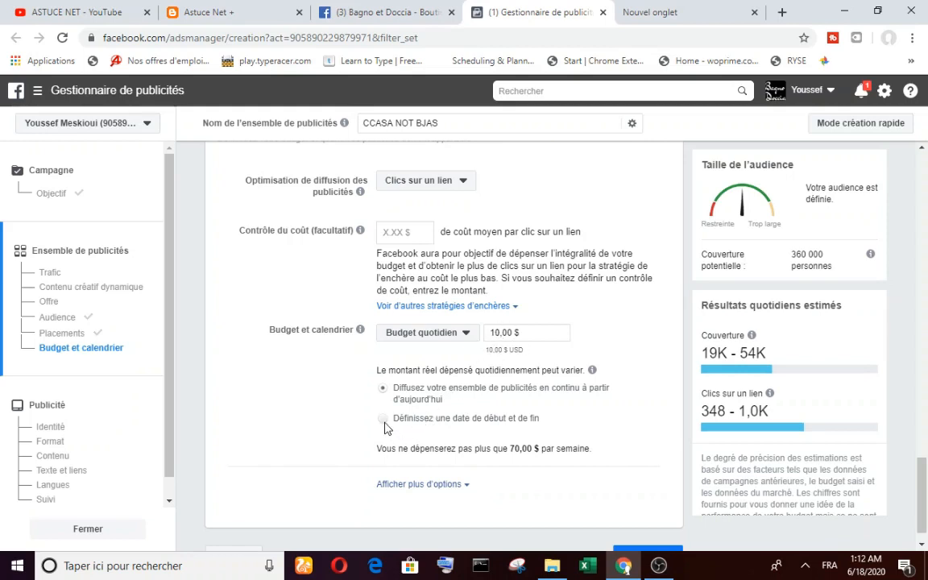
Step: Schedule the ad set with a start date of 18/6/2020 and an end date of 21/6/2020, and continue to the ad setup
{"action": "left_click", "coordinate": [382, 418]}
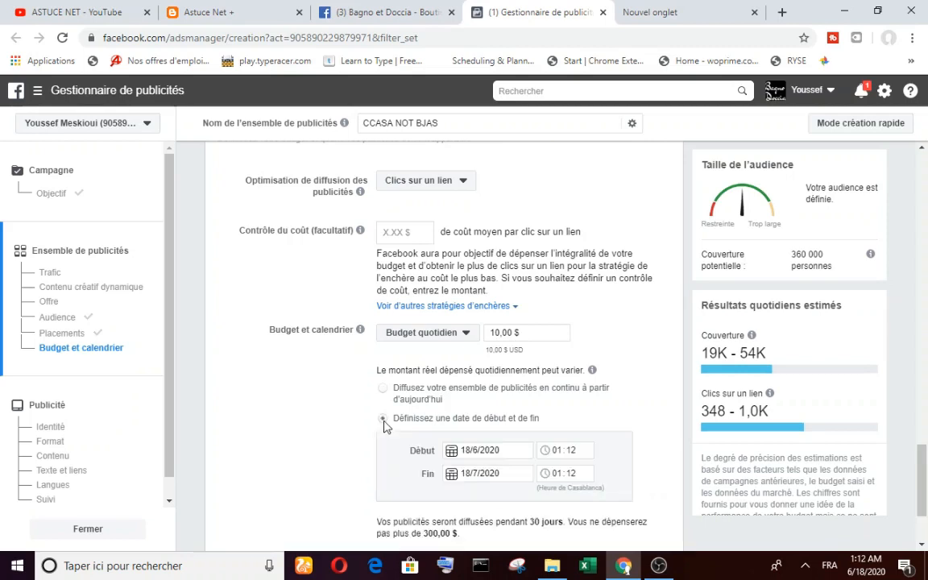
{"action": "left_click", "coordinate": [455, 459]}
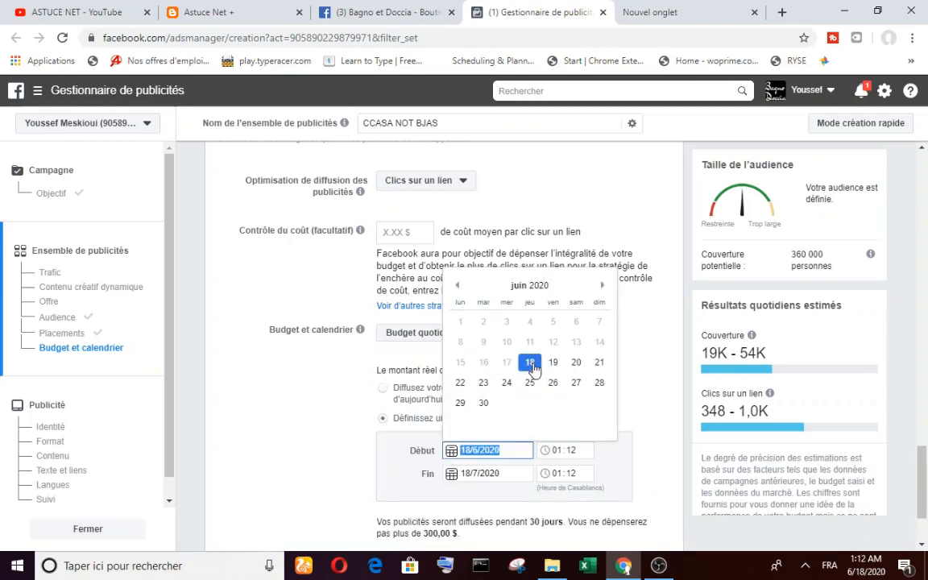
{"action": "left_click", "coordinate": [529, 364]}
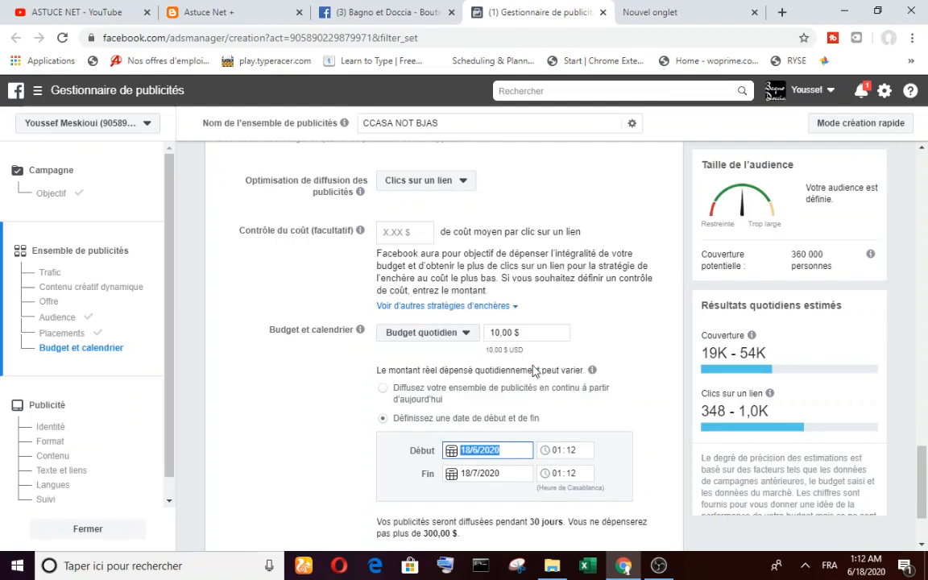
{"action": "left_click", "coordinate": [451, 474]}
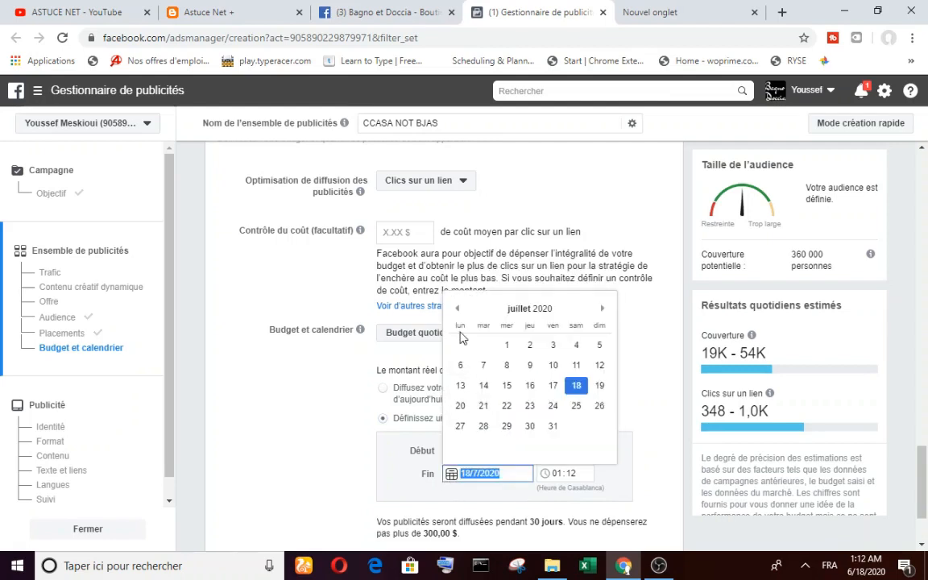
{"action": "left_click", "coordinate": [456, 308]}
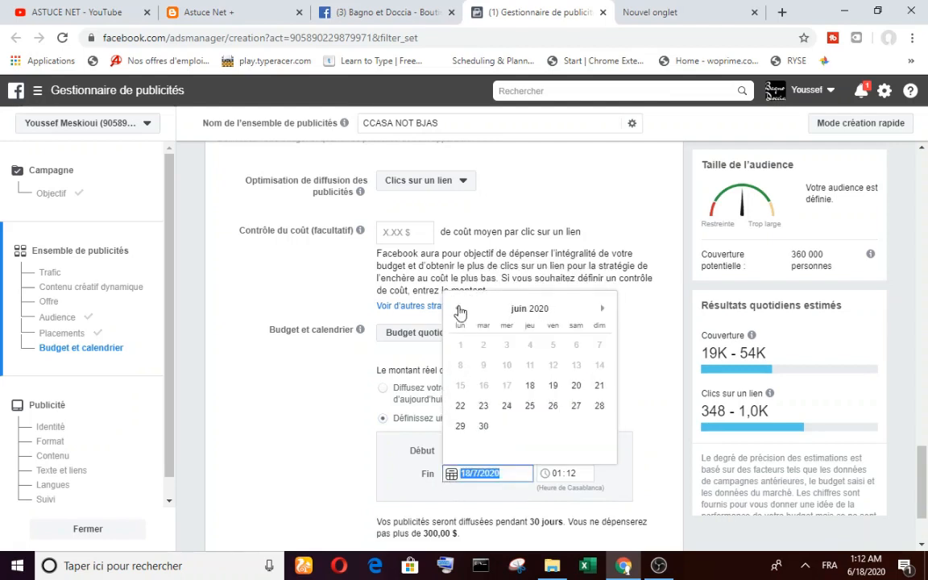
{"action": "left_click", "coordinate": [598, 384]}
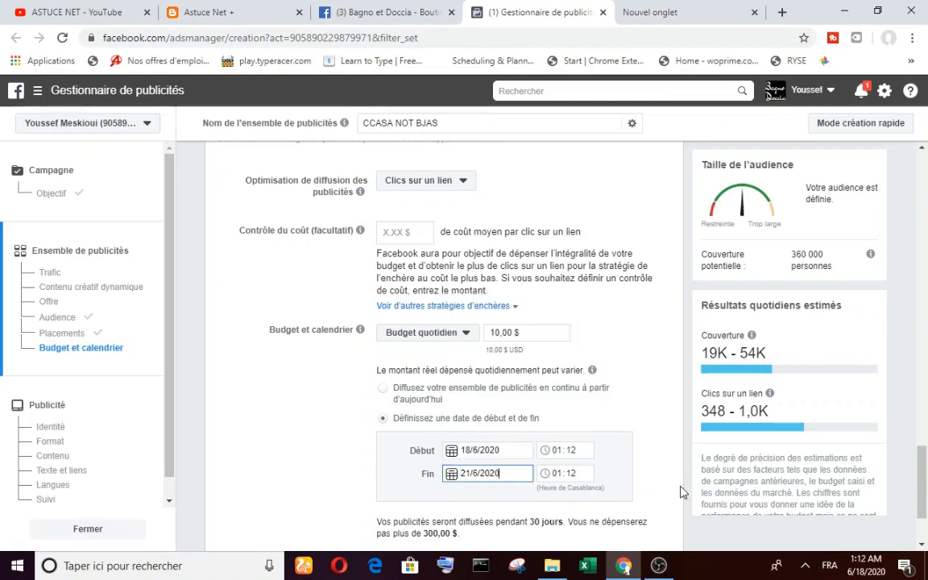
{"action": "left_click", "coordinate": [923, 547]}
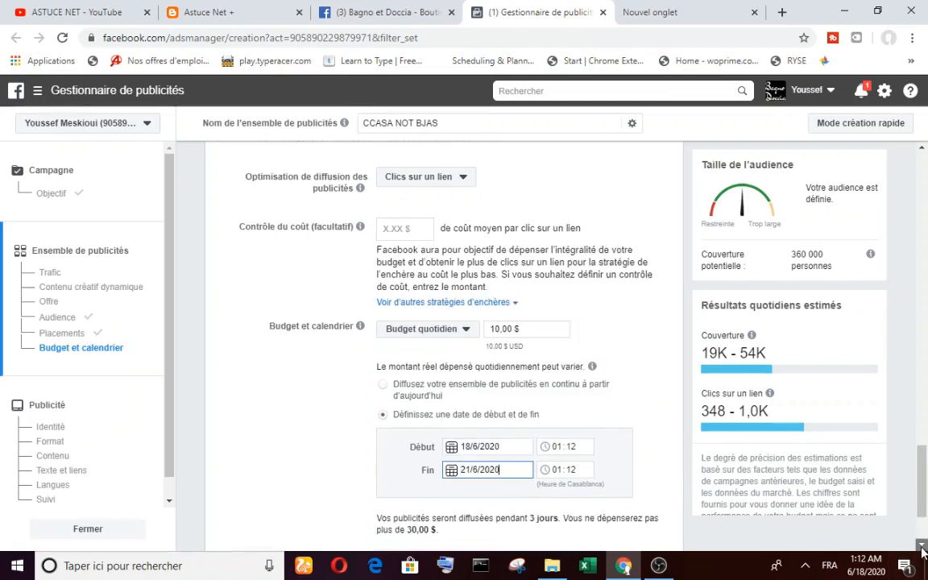
{"action": "scroll", "coordinate": [922, 547], "scroll_direction": "down", "scroll_amount": 1}
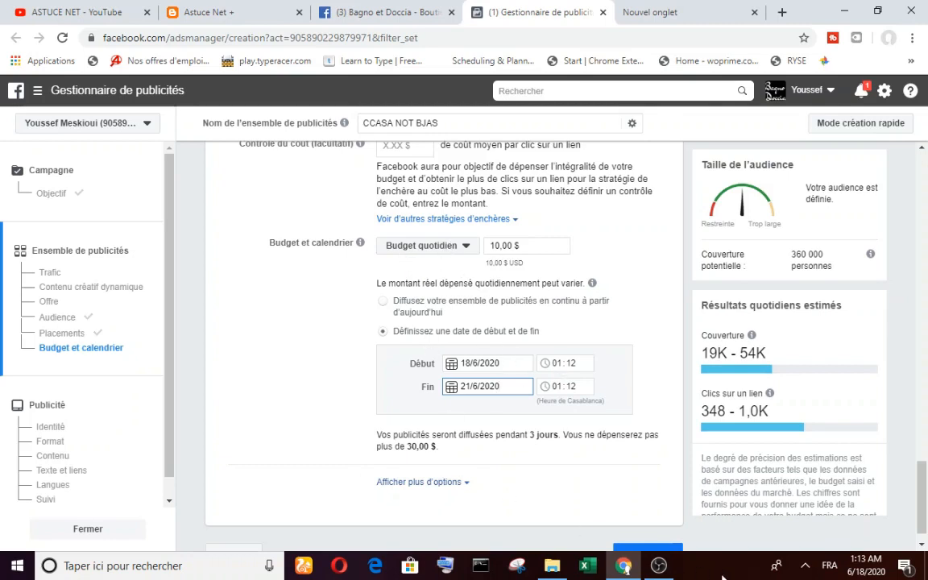
{"action": "left_click", "coordinate": [923, 545]}
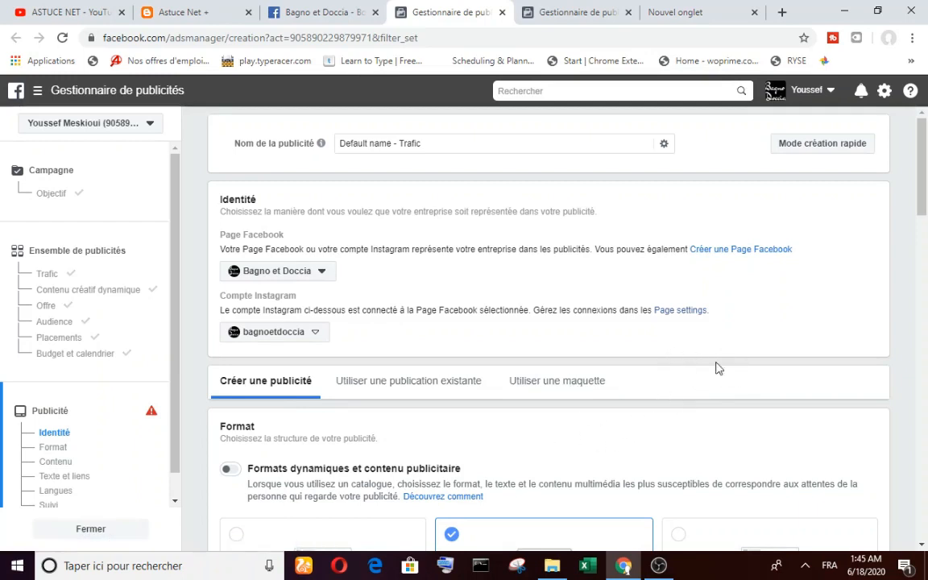
Step: Examine the ad's identity, the Carrousel, Image/Vidéo unique and Collection formats, and the content section
{"action": "left_click", "coordinate": [922, 545]}
{"action": "left_click", "coordinate": [922, 546]}
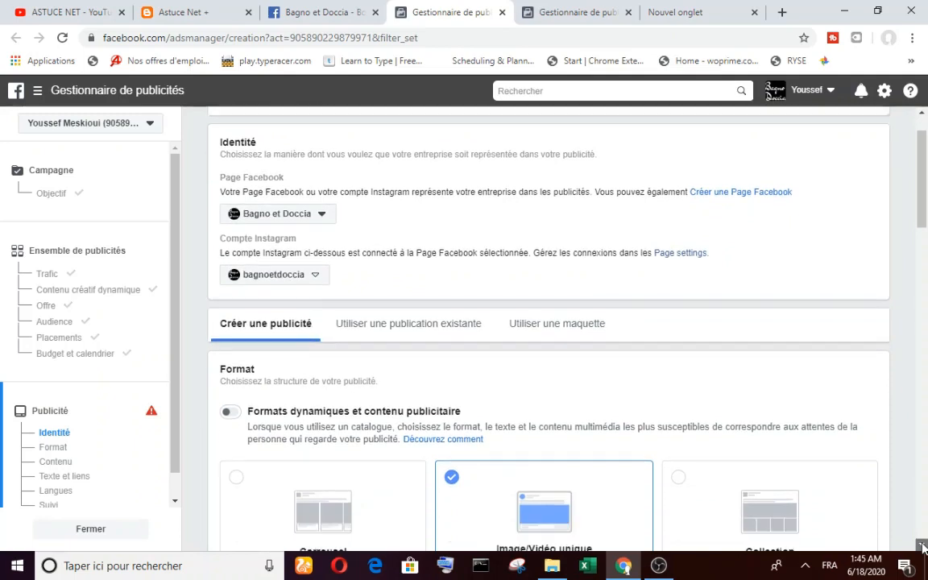
{"action": "left_click", "coordinate": [922, 546]}
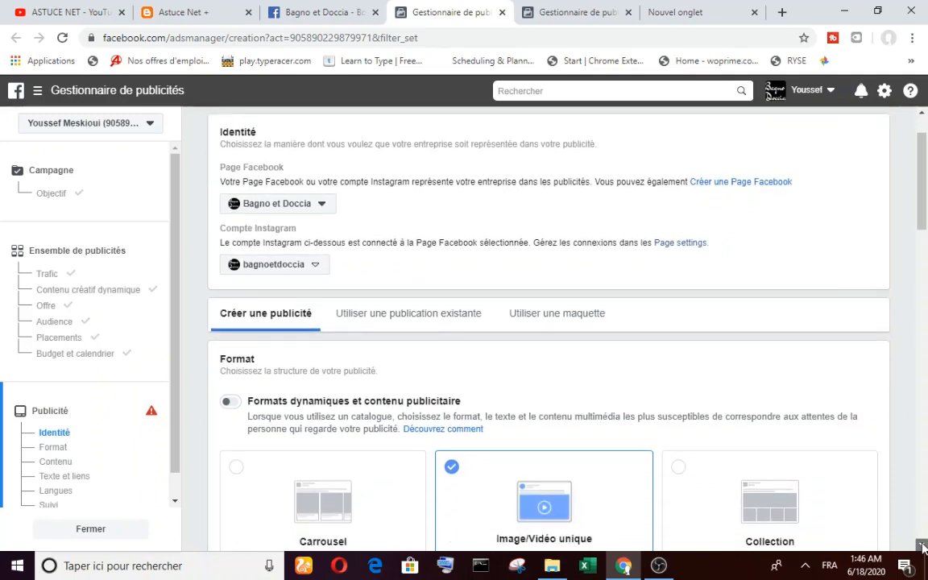
{"action": "left_click", "coordinate": [922, 546]}
{"action": "left_click", "coordinate": [922, 546]}
{"action": "left_click", "coordinate": [922, 546]}
{"action": "left_click", "coordinate": [922, 546]}
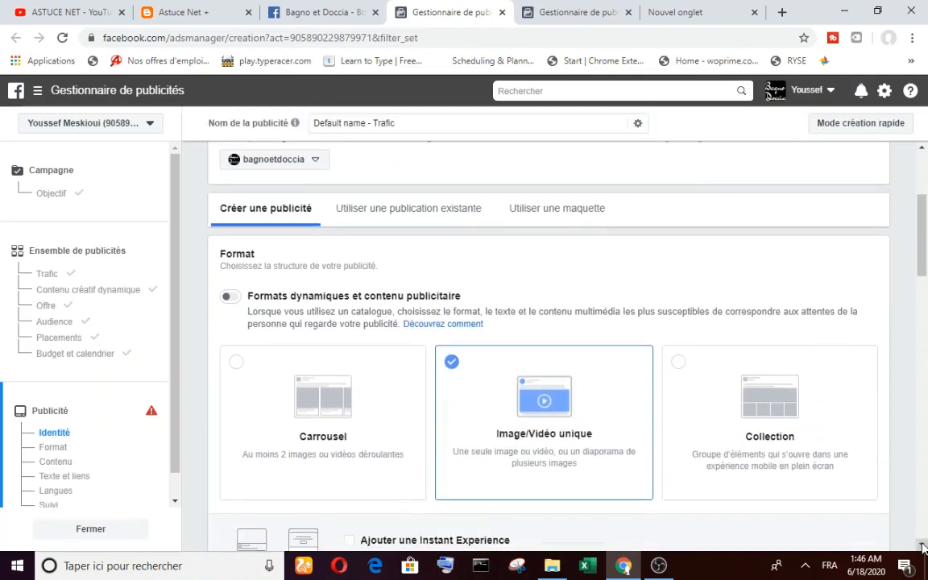
{"action": "left_click", "coordinate": [922, 545]}
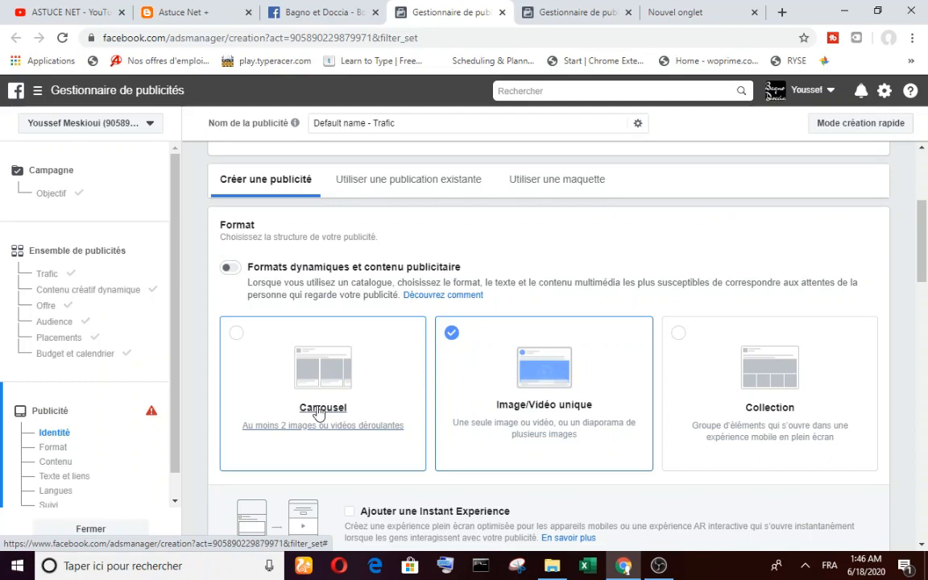
{"action": "left_click", "coordinate": [922, 544]}
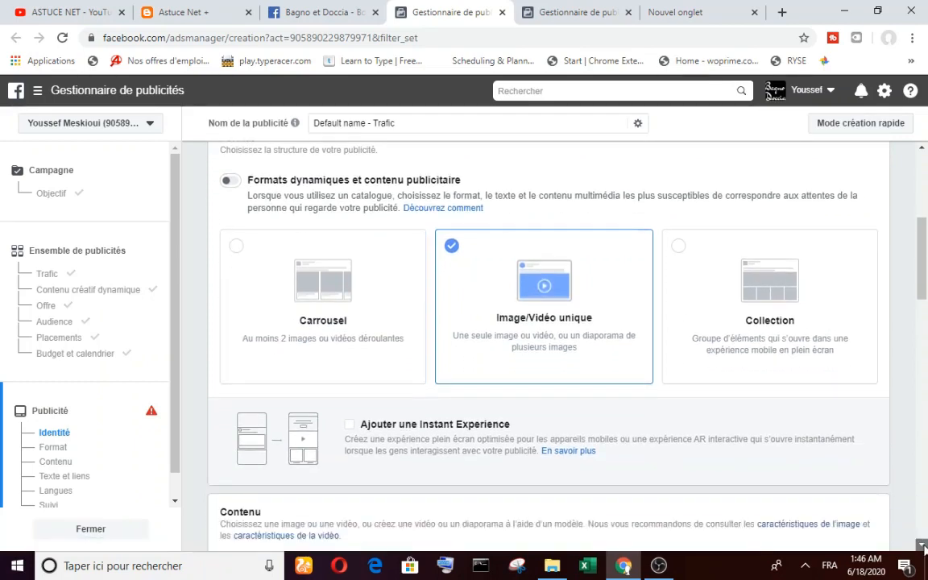
{"action": "left_click_drag", "start_coordinate": [922, 545], "coordinate": [922, 545]}
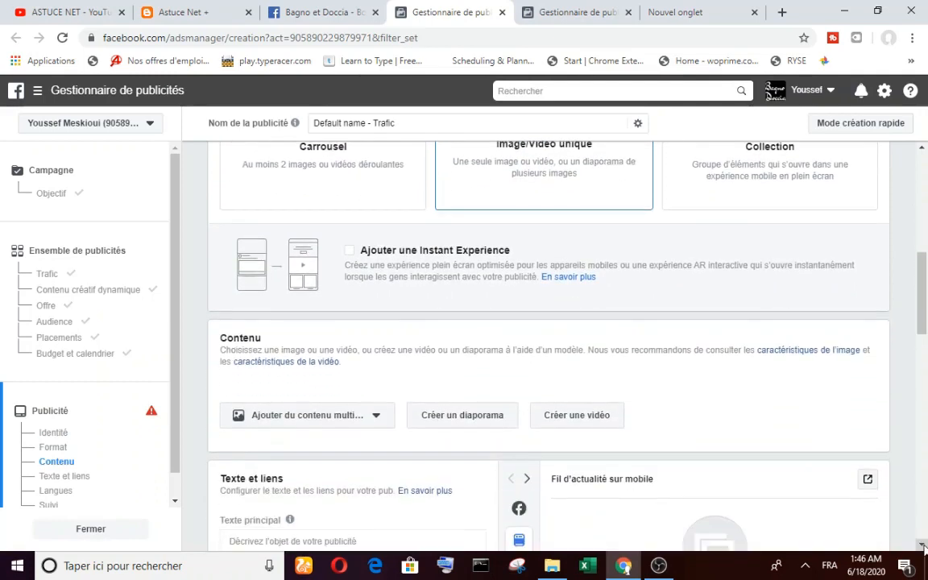
Step: Look at the ways to add media to the ad, open the video creation kit and close it without adding images
{"action": "left_click", "coordinate": [375, 429]}
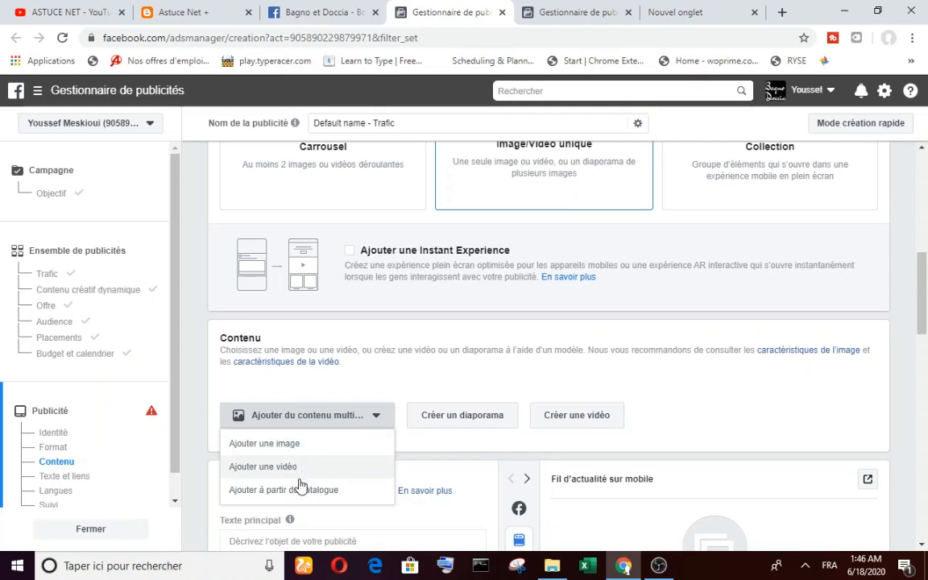
{"action": "left_click", "coordinate": [594, 423]}
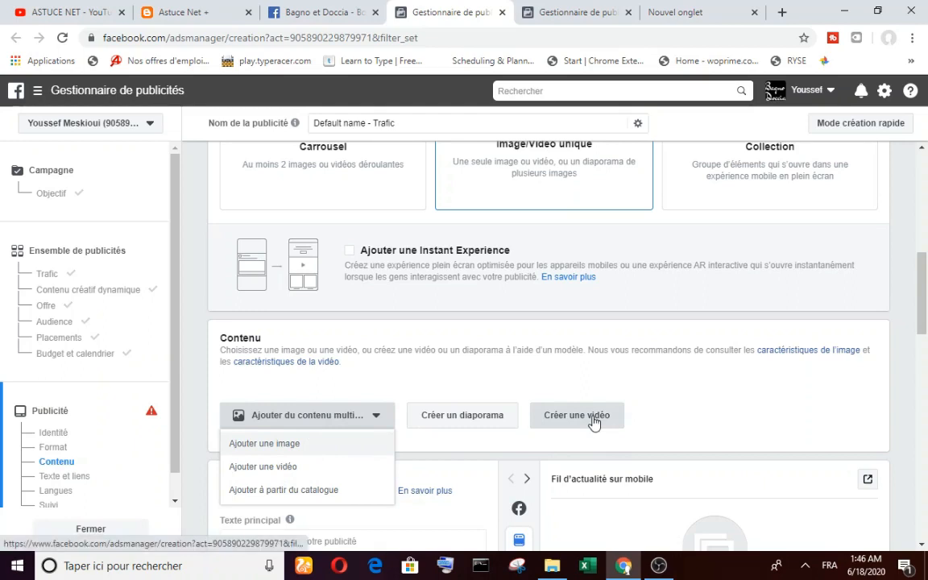
{"action": "left_click", "coordinate": [594, 423]}
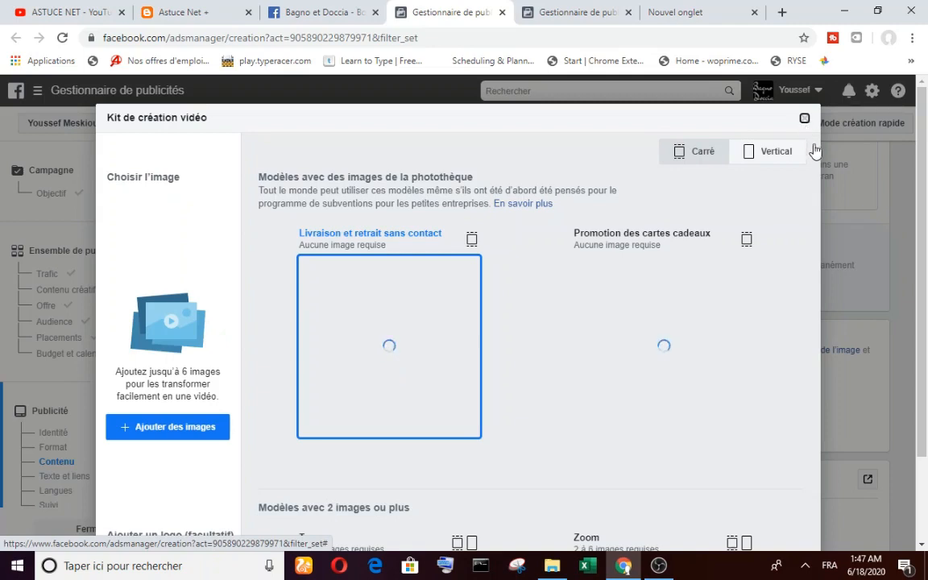
{"action": "left_click", "coordinate": [805, 122]}
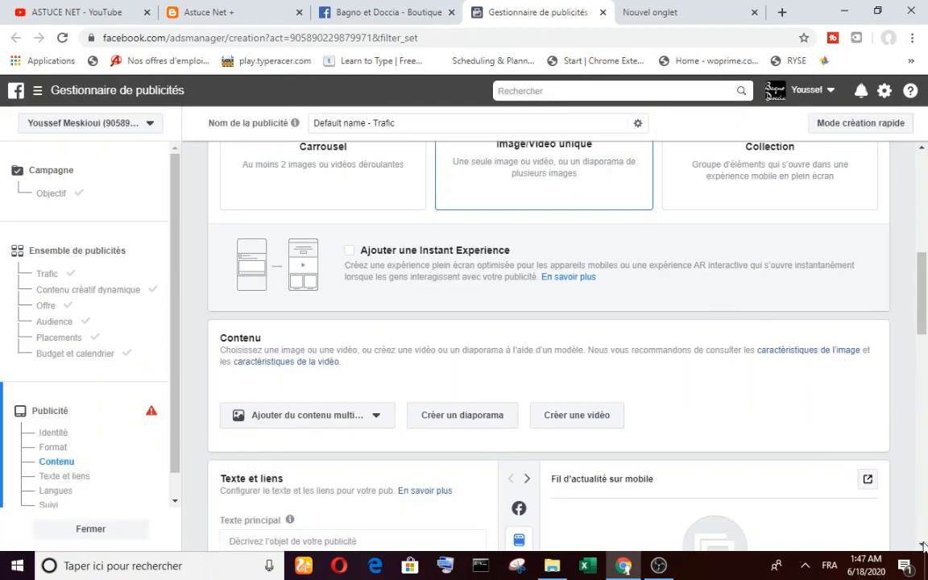
Step: Add the account video "promotion lancement Bagno et Doccia.mp4" as the ad's media content
{"action": "scroll", "coordinate": [508, 443], "scroll_direction": "down", "scroll_amount": 1}
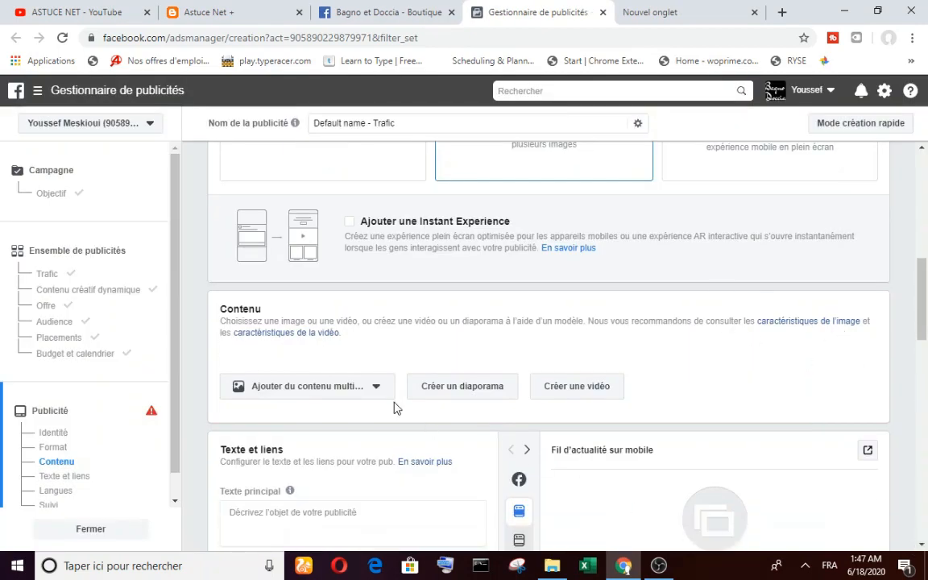
{"action": "left_click", "coordinate": [376, 389]}
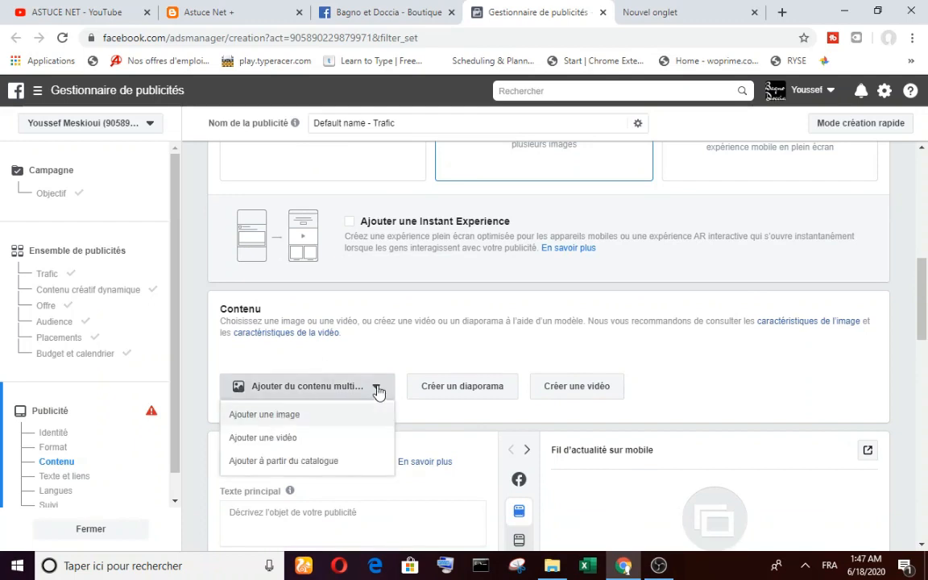
{"action": "left_click", "coordinate": [311, 438]}
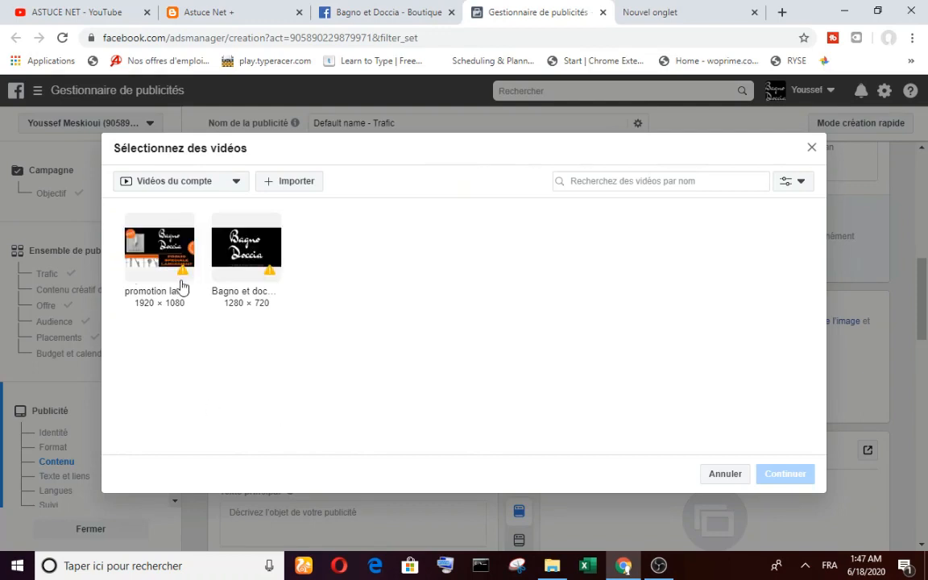
{"action": "mouse_move", "coordinate": [184, 276]}
{"action": "left_click", "coordinate": [158, 254]}
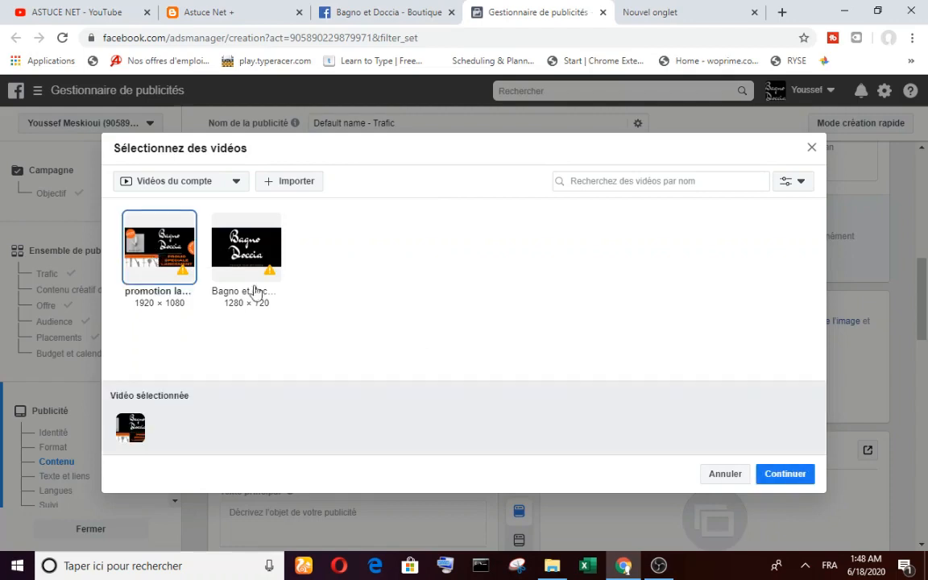
{"action": "left_click", "coordinate": [790, 481]}
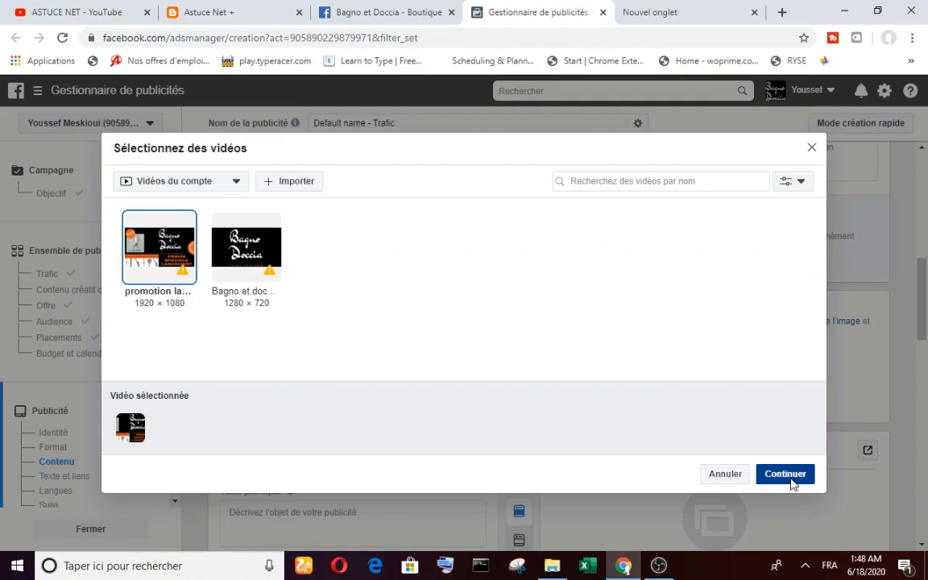
{"action": "left_click", "coordinate": [785, 473]}
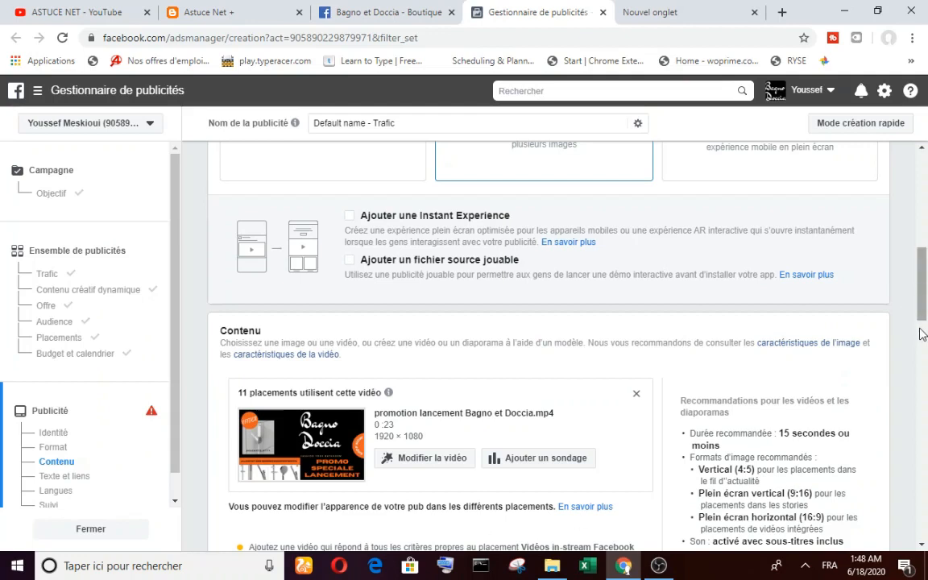
Step: Enter YTDUGDED as the ad's primary text (Texte principal) and UZFGZEFGZIHF as its title (Titre)
{"action": "scroll", "coordinate": [417, 423], "scroll_direction": "down", "scroll_amount": 3}
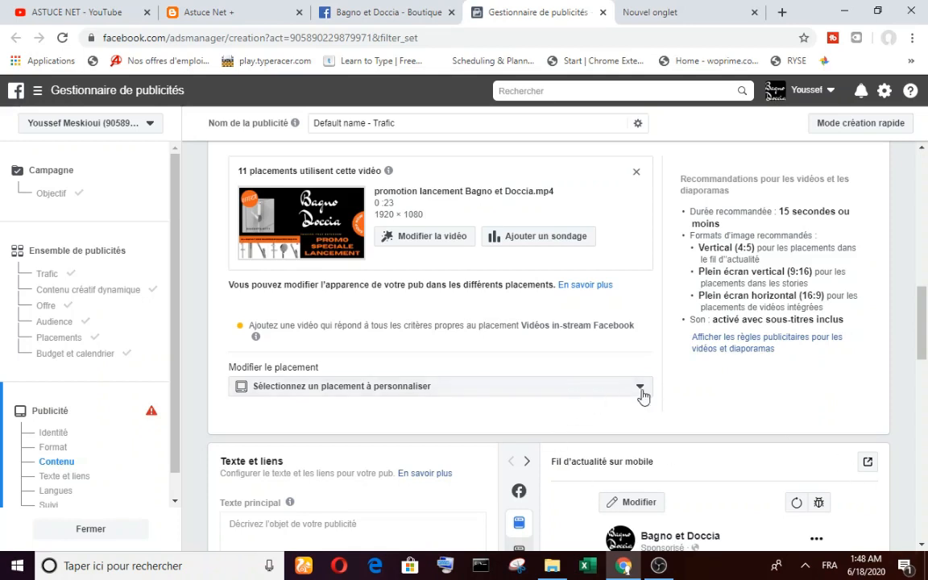
{"action": "left_click", "coordinate": [921, 545]}
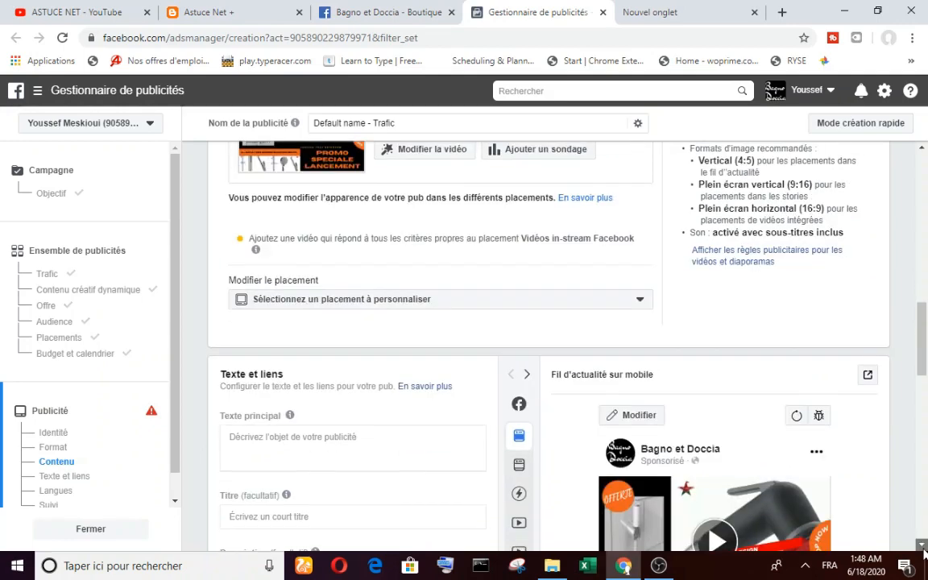
{"action": "left_click", "coordinate": [922, 545]}
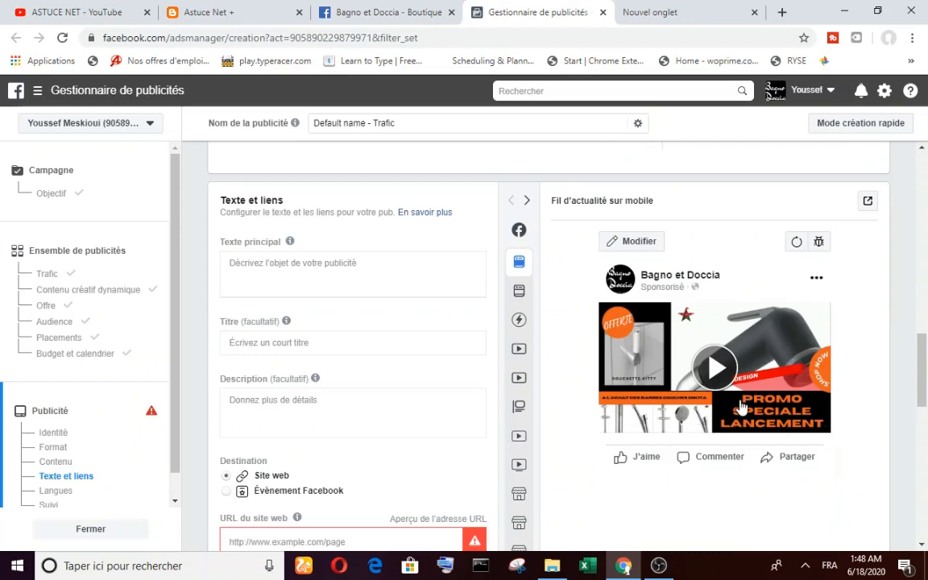
{"action": "mouse_move", "coordinate": [522, 343]}
{"action": "left_click", "coordinate": [416, 278]}
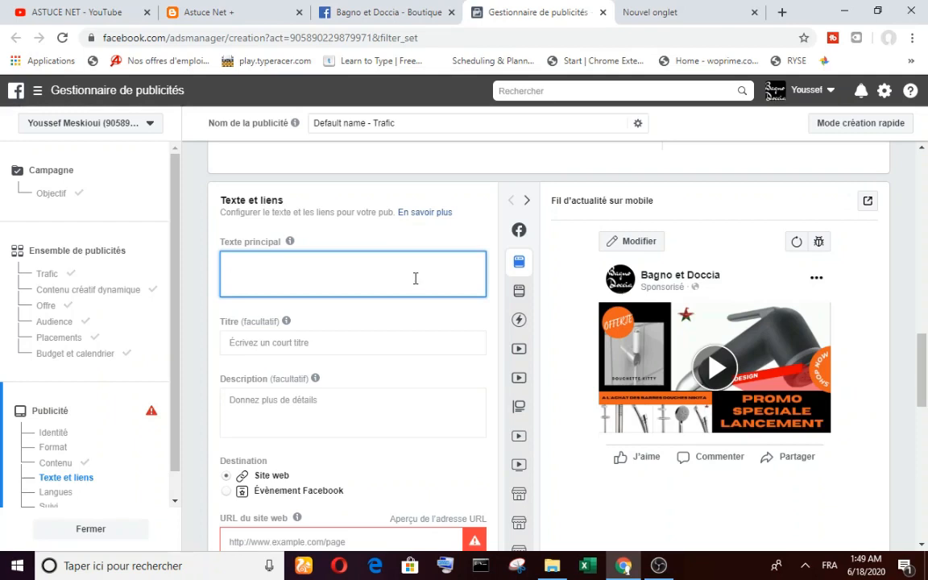
{"action": "type", "text": "YTDUGDED"}
{"action": "left_click", "coordinate": [289, 344]}
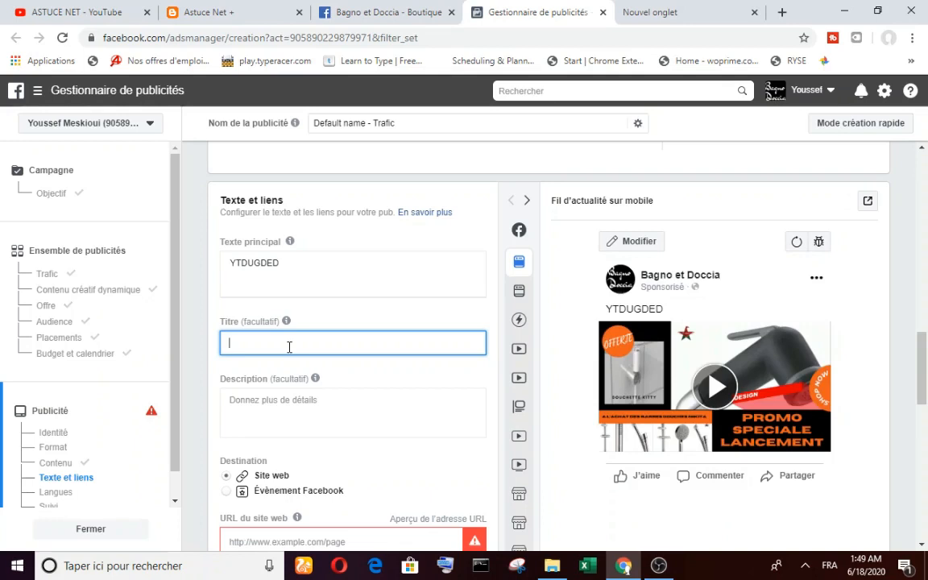
{"action": "type", "text": "UZFGZEFGZIHF"}
{"action": "key", "text": "Tab"}
{"action": "left_click", "coordinate": [922, 545]}
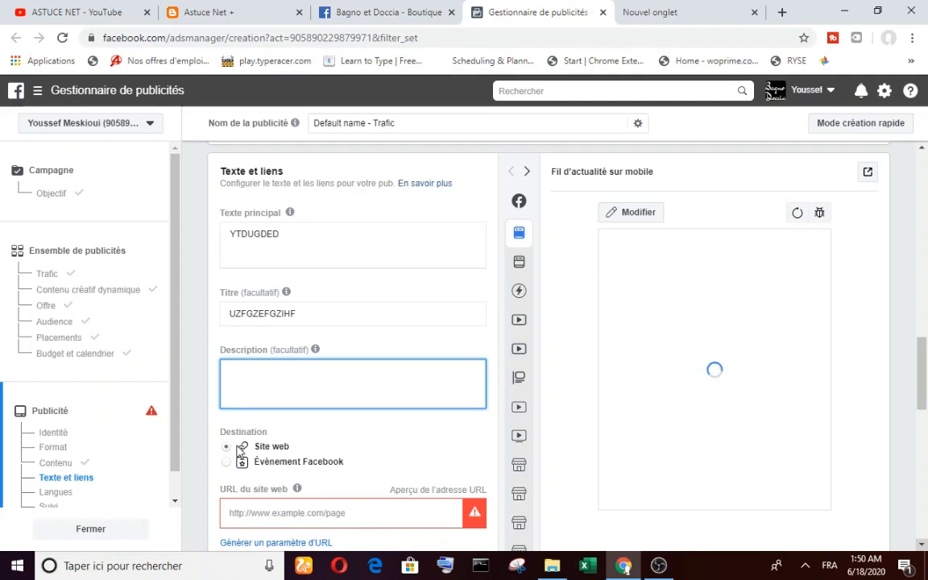
{"action": "scroll", "coordinate": [239, 452], "scroll_direction": "down", "scroll_amount": 1}
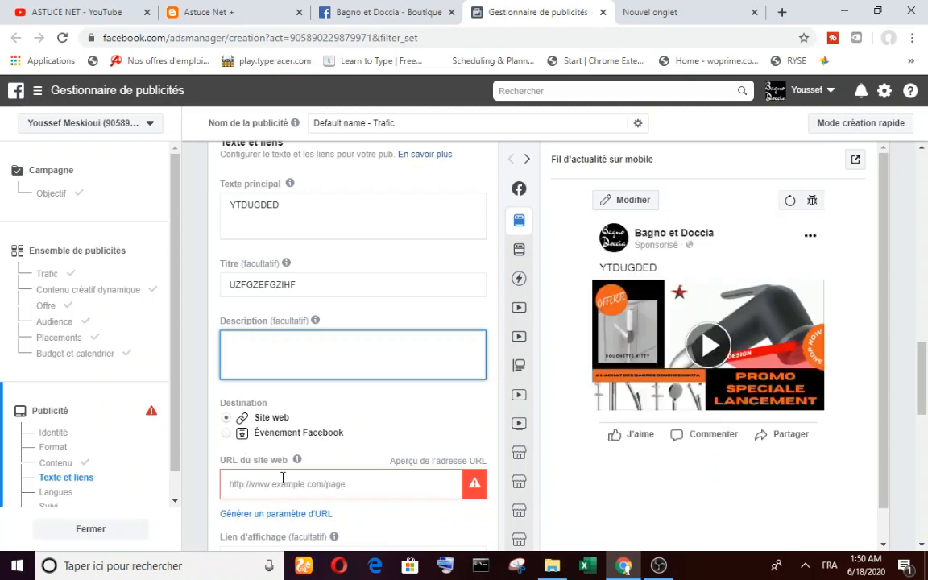
{"action": "left_click", "coordinate": [207, 18]}
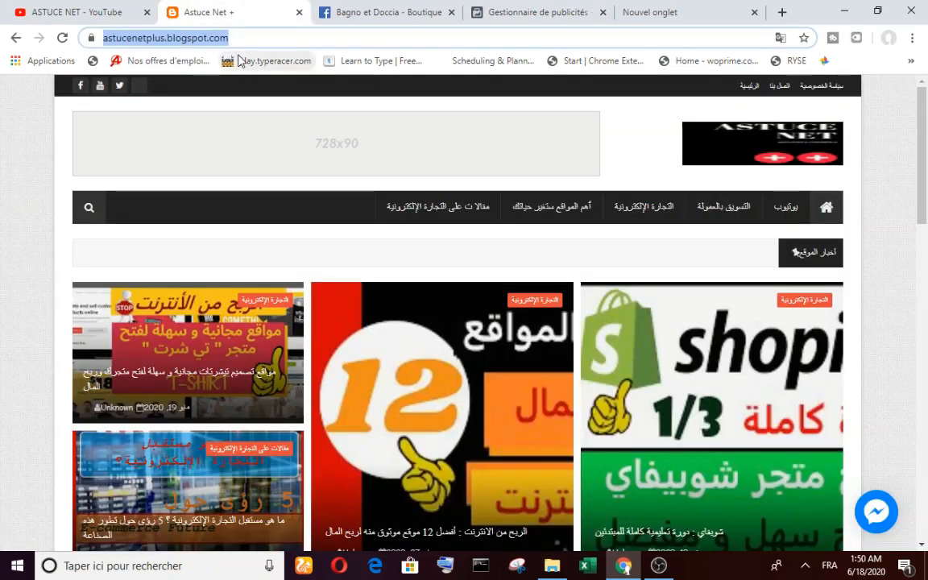
{"action": "left_click", "coordinate": [500, 10]}
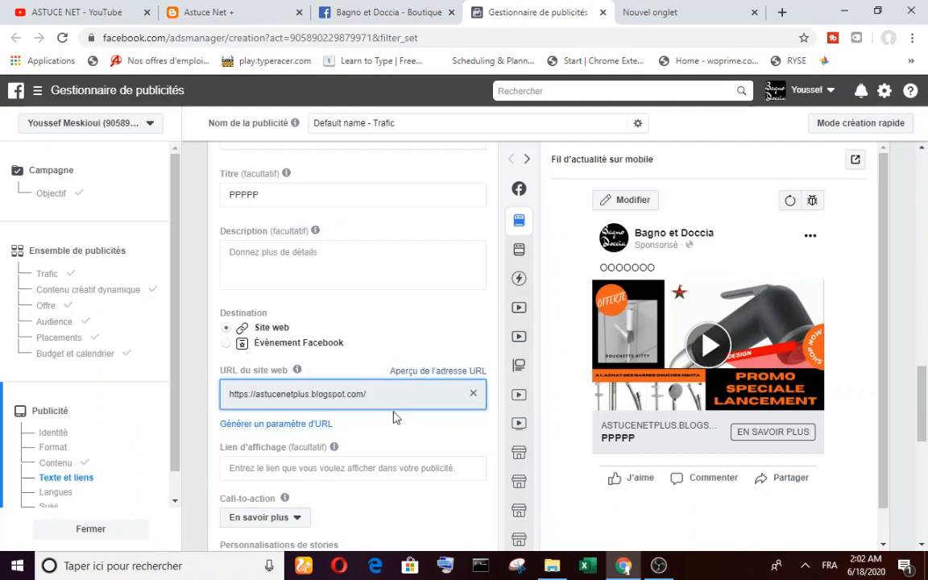
Step: Look through the ad's Call-to-action options, keeping En savoir plus
{"action": "left_click", "coordinate": [922, 545]}
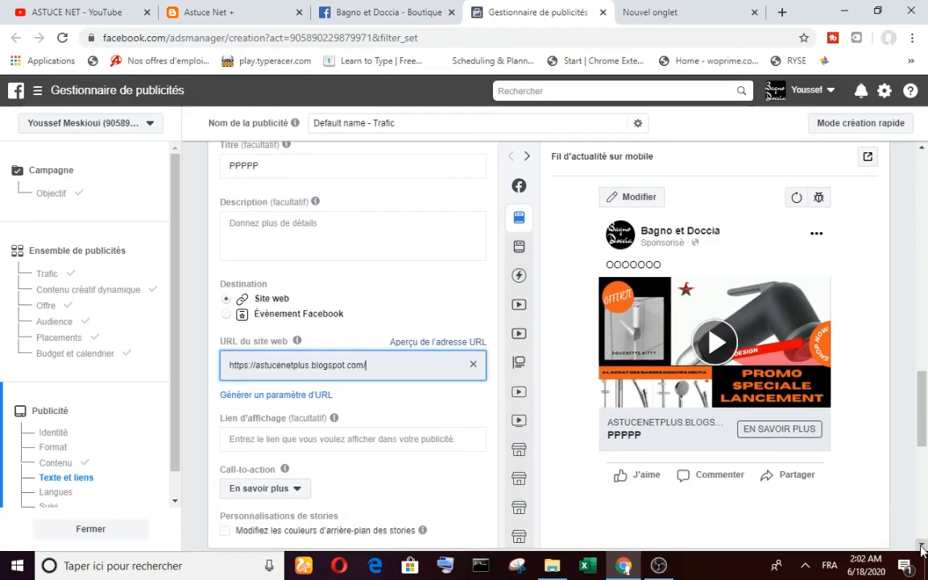
{"action": "left_click", "coordinate": [921, 545]}
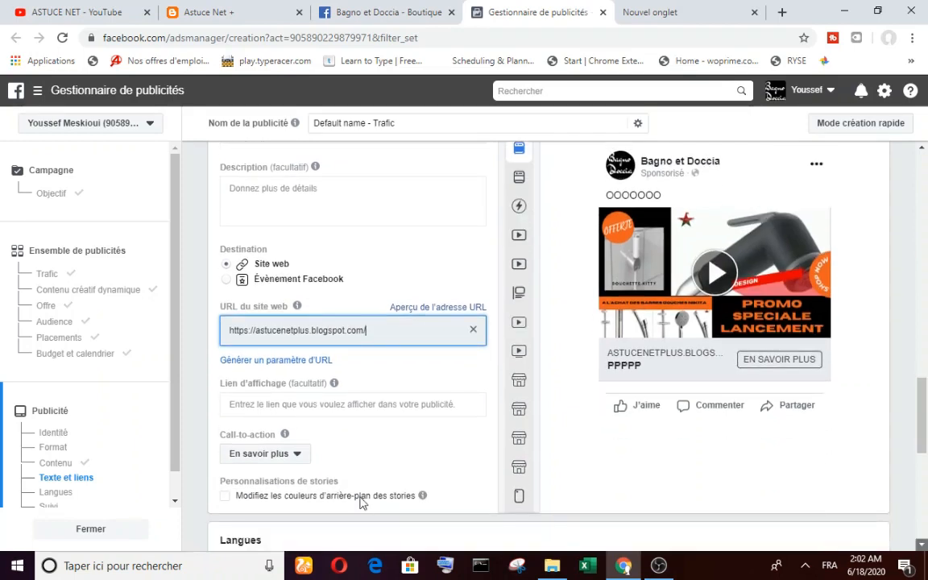
{"action": "scroll", "coordinate": [290, 465], "scroll_direction": "down", "scroll_amount": 1}
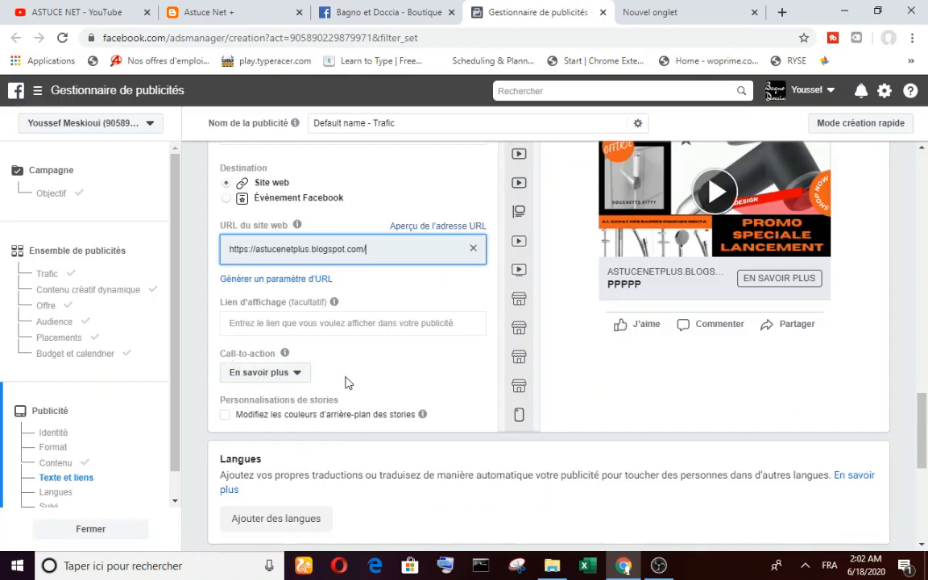
{"action": "scroll", "coordinate": [885, 282], "scroll_direction": "down", "scroll_amount": 1}
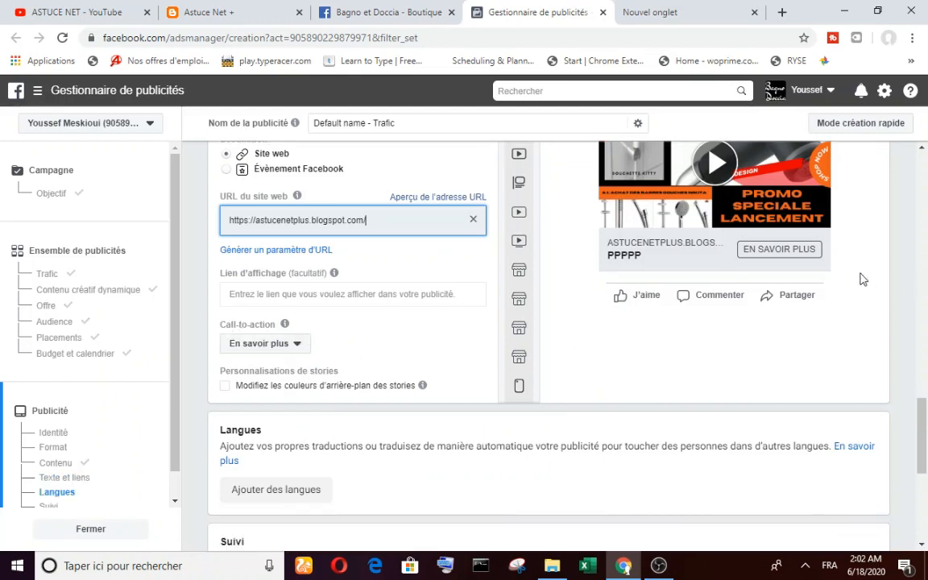
{"action": "left_click", "coordinate": [298, 347]}
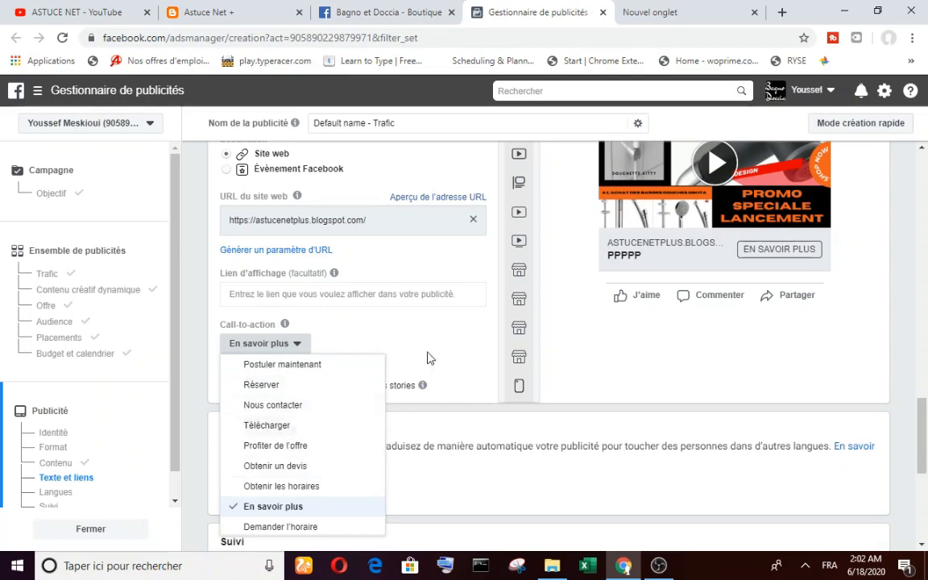
{"action": "left_click", "coordinate": [463, 331]}
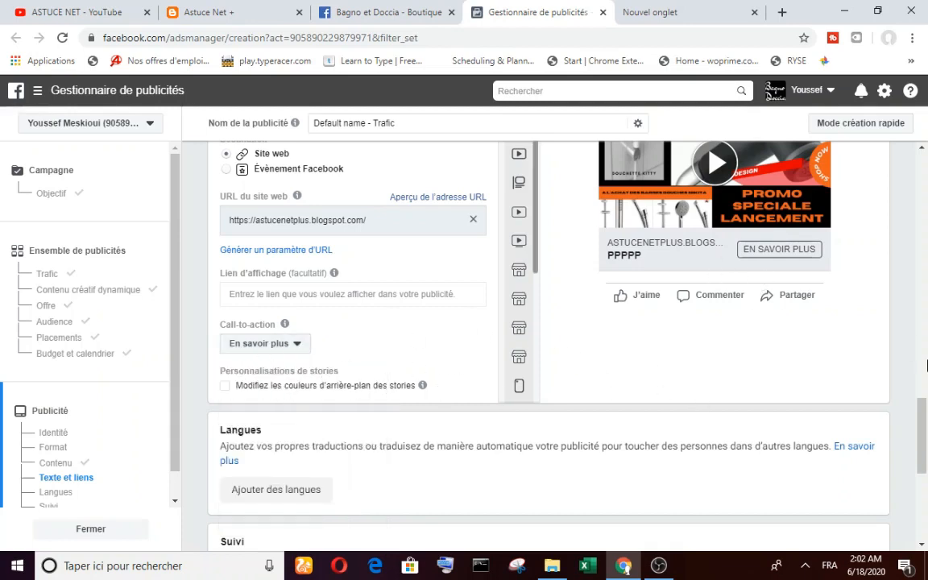
Step: Go past the Langues and Suivi sections without changes and confirm the ad to publish the Trafic campaign
{"action": "left_click", "coordinate": [923, 546]}
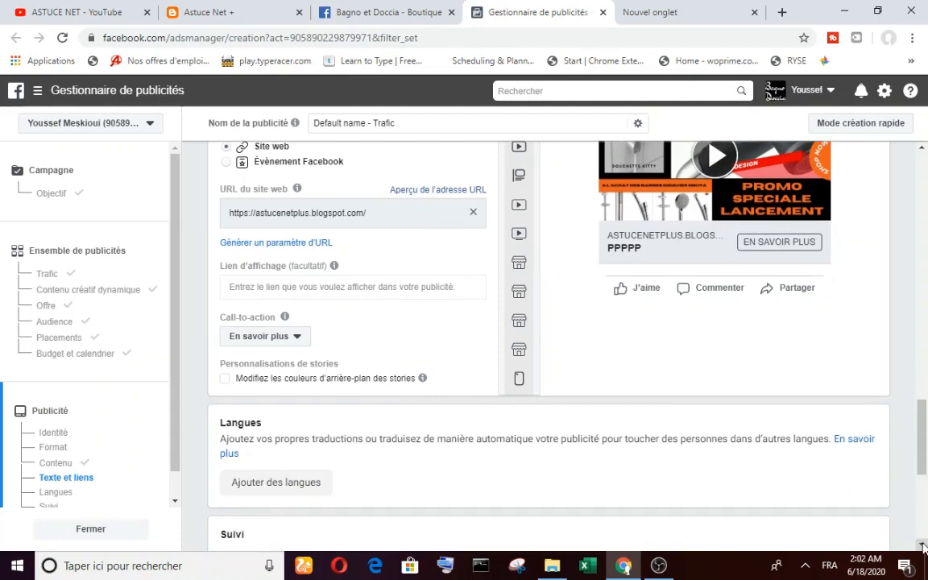
{"action": "left_click", "coordinate": [923, 546]}
{"action": "left_click", "coordinate": [923, 546]}
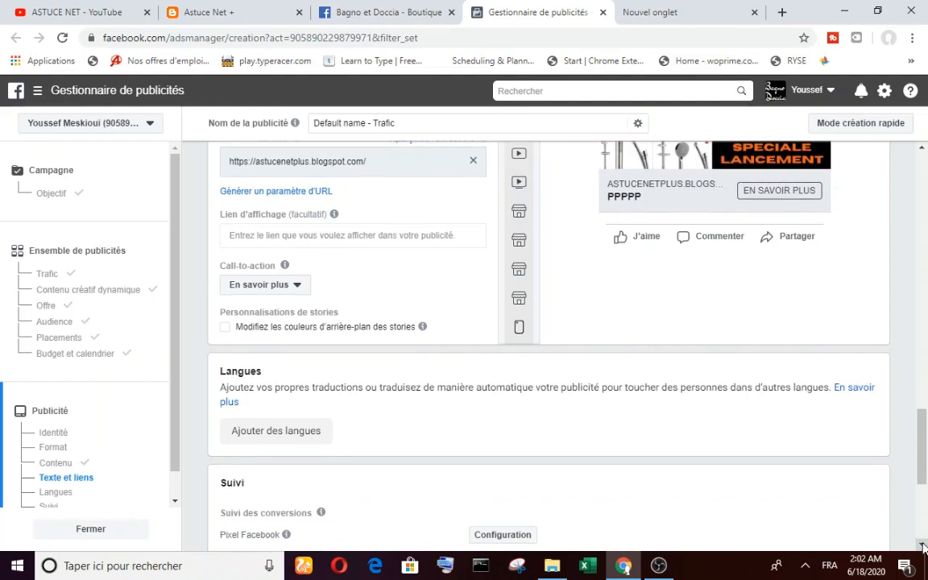
{"action": "left_click", "coordinate": [923, 545]}
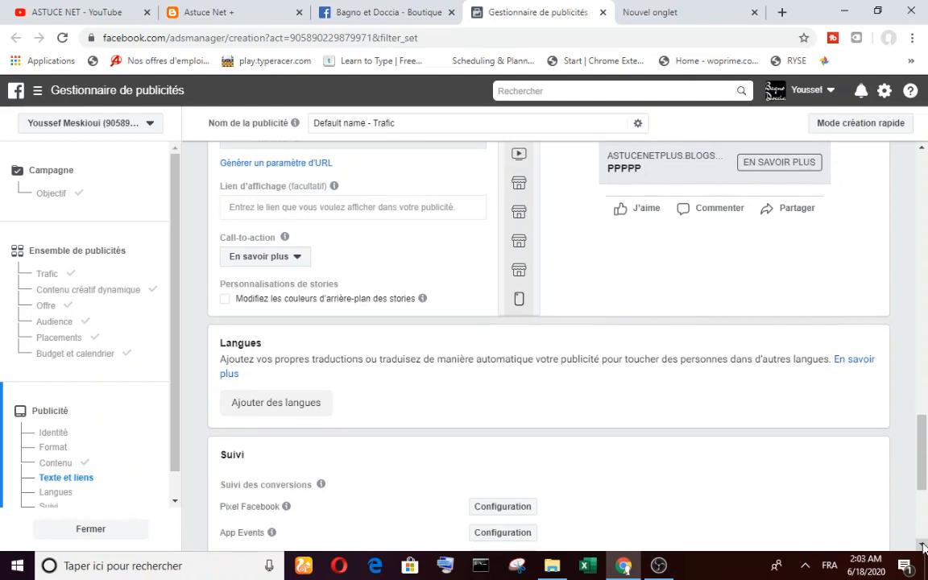
{"action": "left_click", "coordinate": [923, 546]}
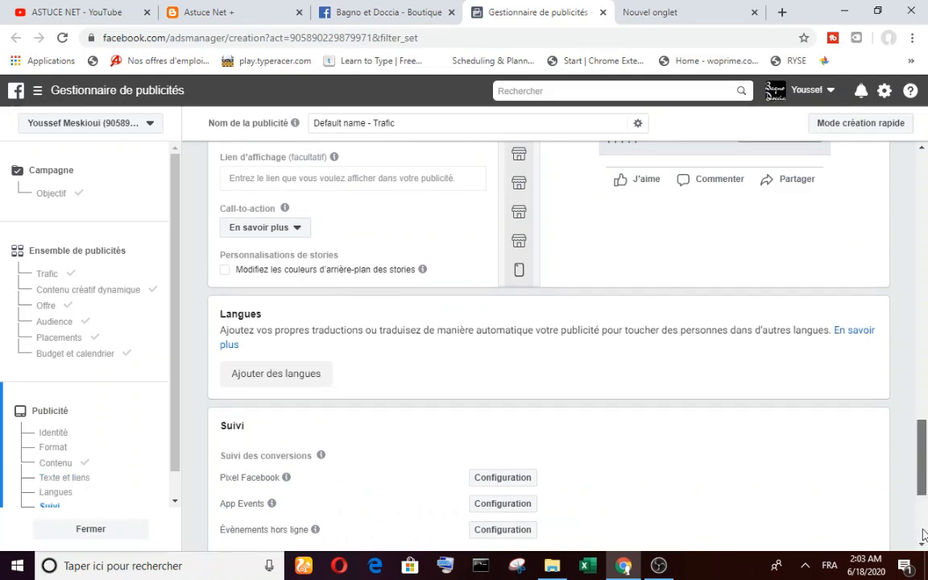
{"action": "left_click", "coordinate": [923, 541]}
{"action": "left_click_drag", "start_coordinate": [922, 533], "coordinate": [923, 543]}
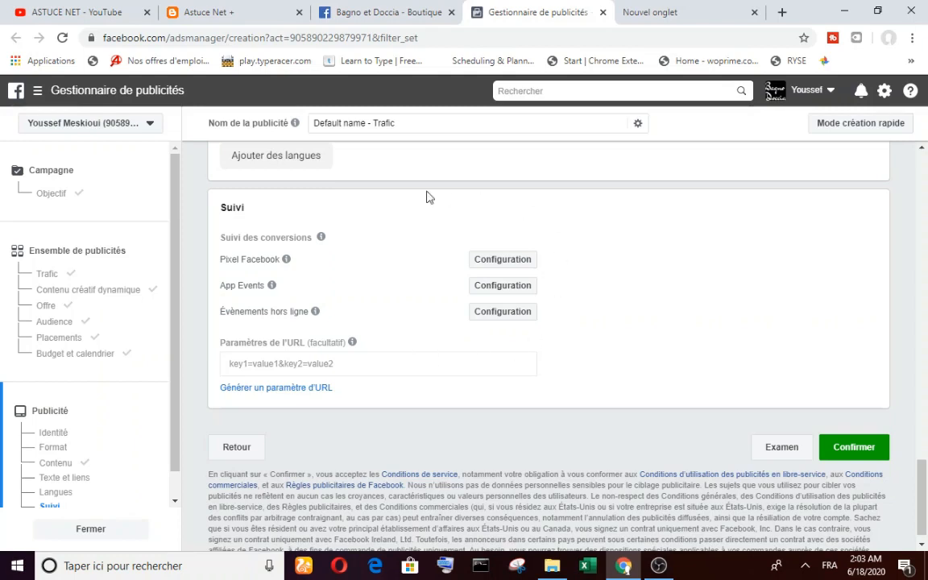
{"action": "left_click", "coordinate": [856, 460]}
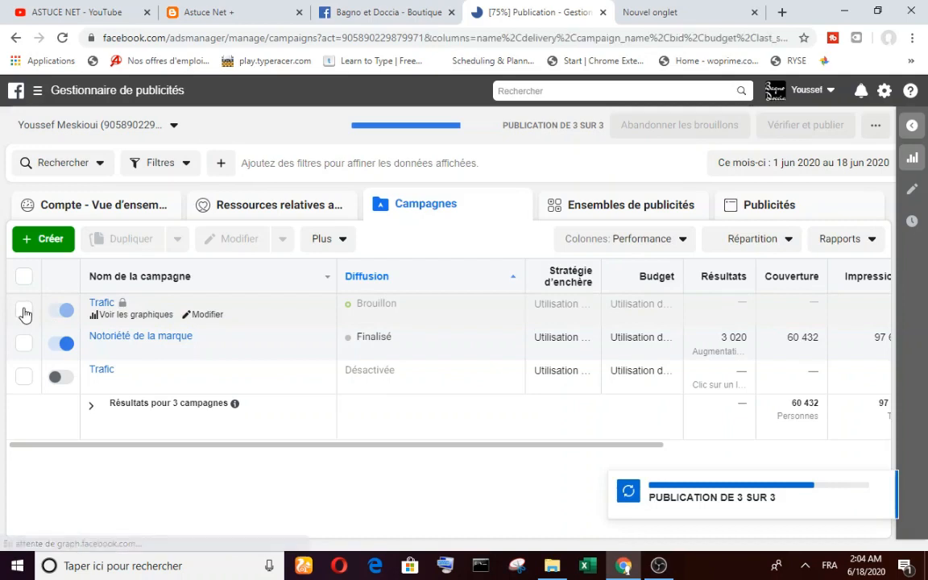
Step: Select the newly published Trafic campaign, turn it off, and switch to the ASTUCE NET YouTube channel
{"action": "left_click", "coordinate": [25, 312]}
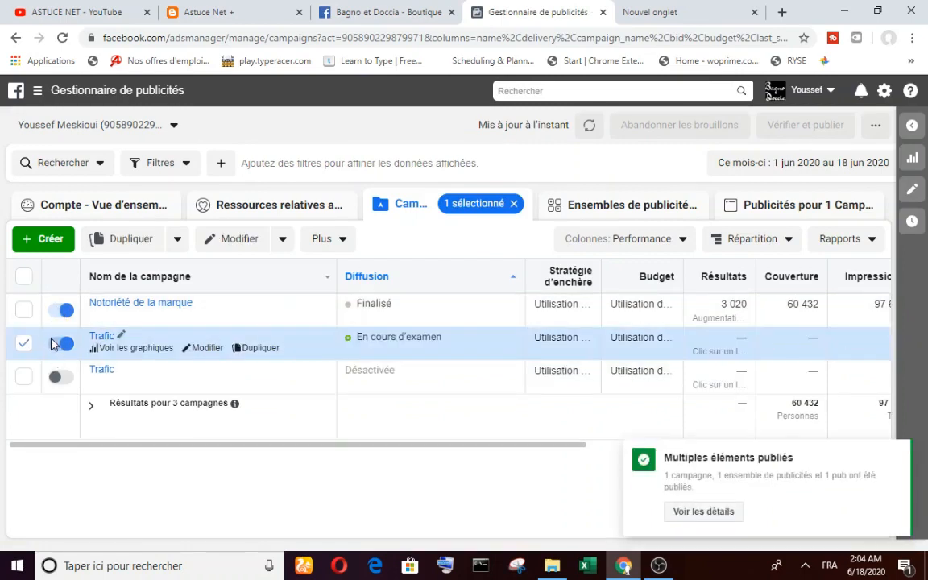
{"action": "left_click", "coordinate": [53, 344]}
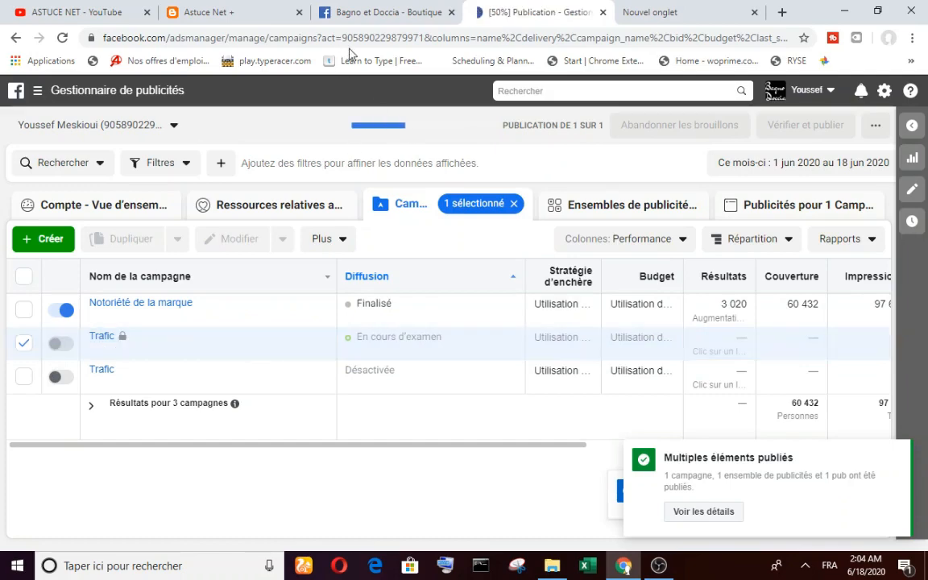
{"action": "left_click", "coordinate": [66, 11]}
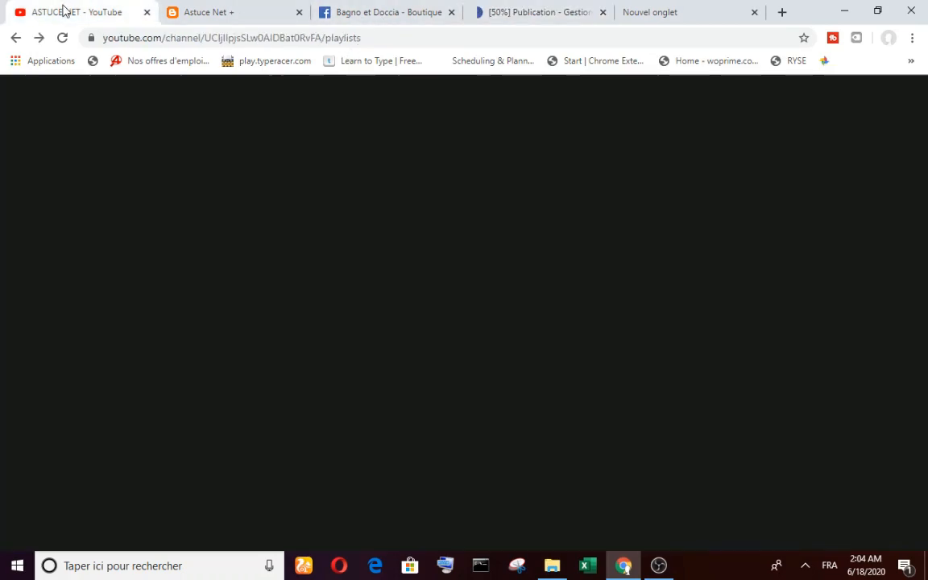